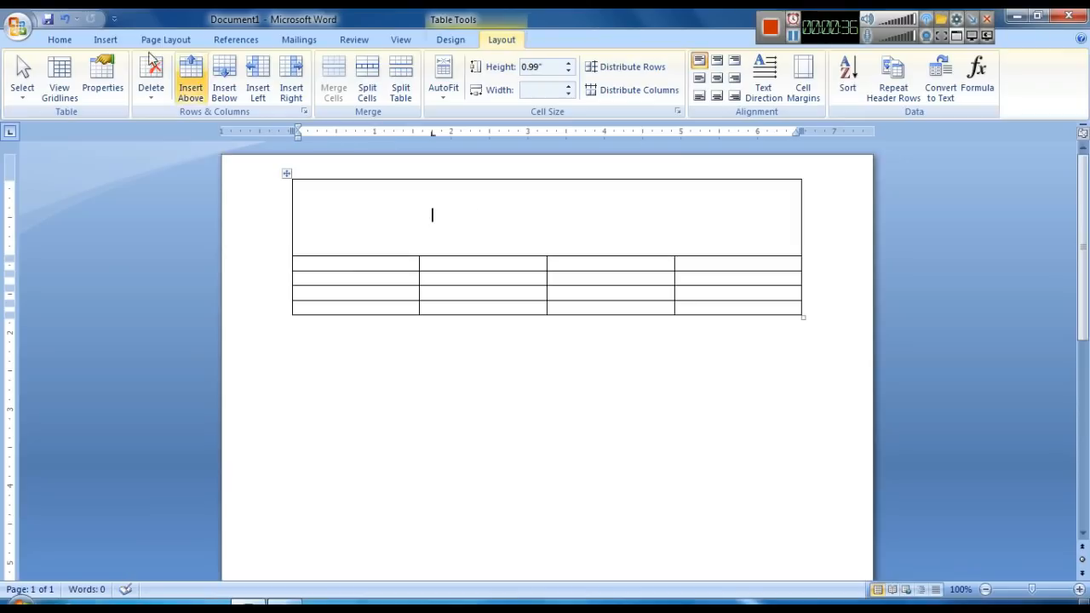
# Set the paragraph alignment of the table's merged top cell to centered.
pyautogui.click(69, 39)
pyautogui.click(371, 91)
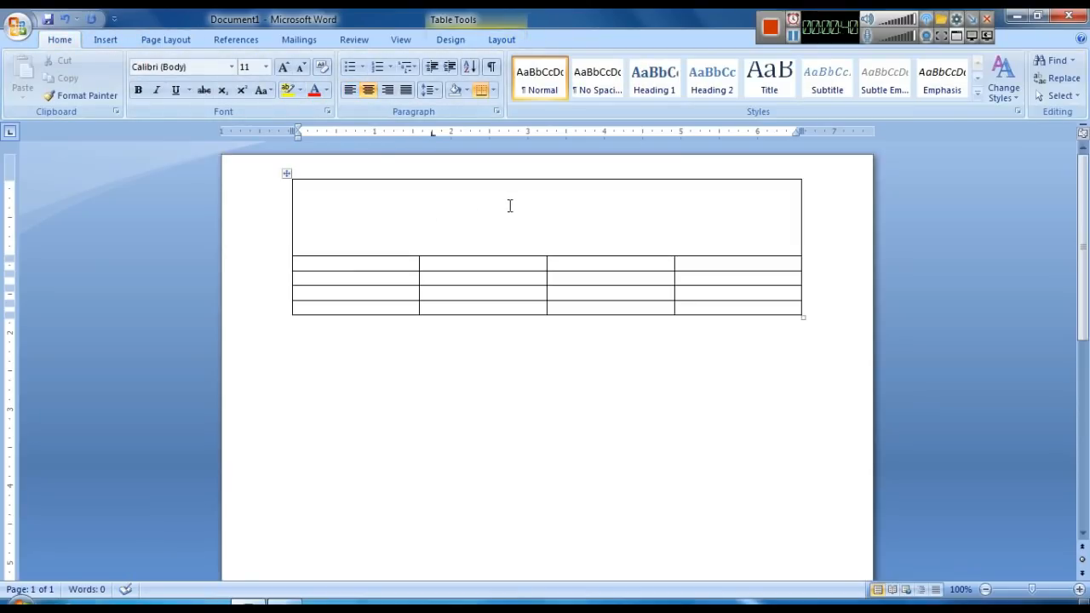
pyautogui.hotkey('ctrl', 'l')
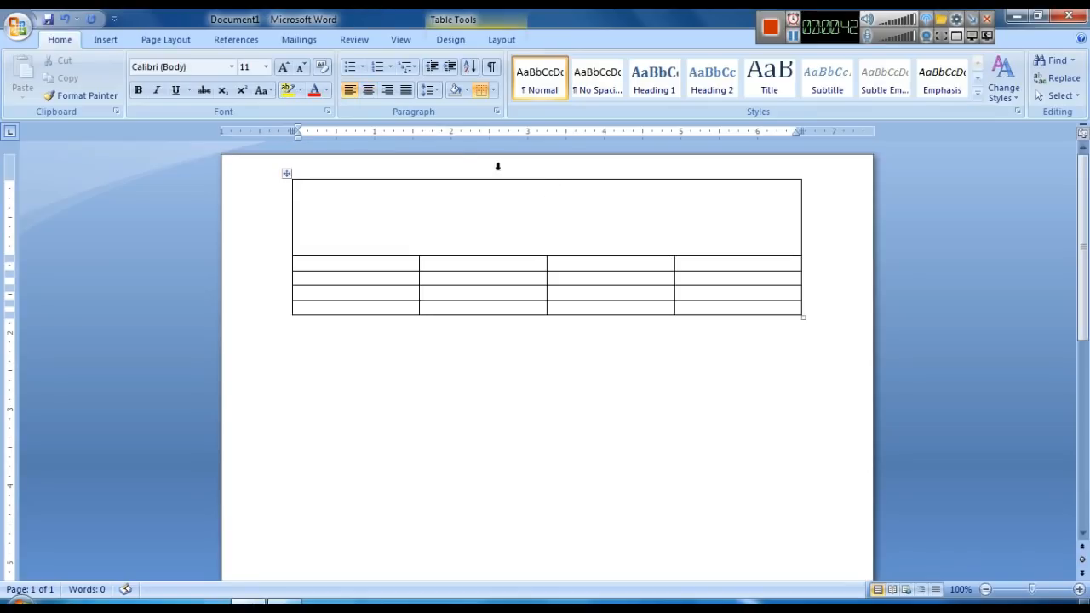
pyautogui.click(368, 90)
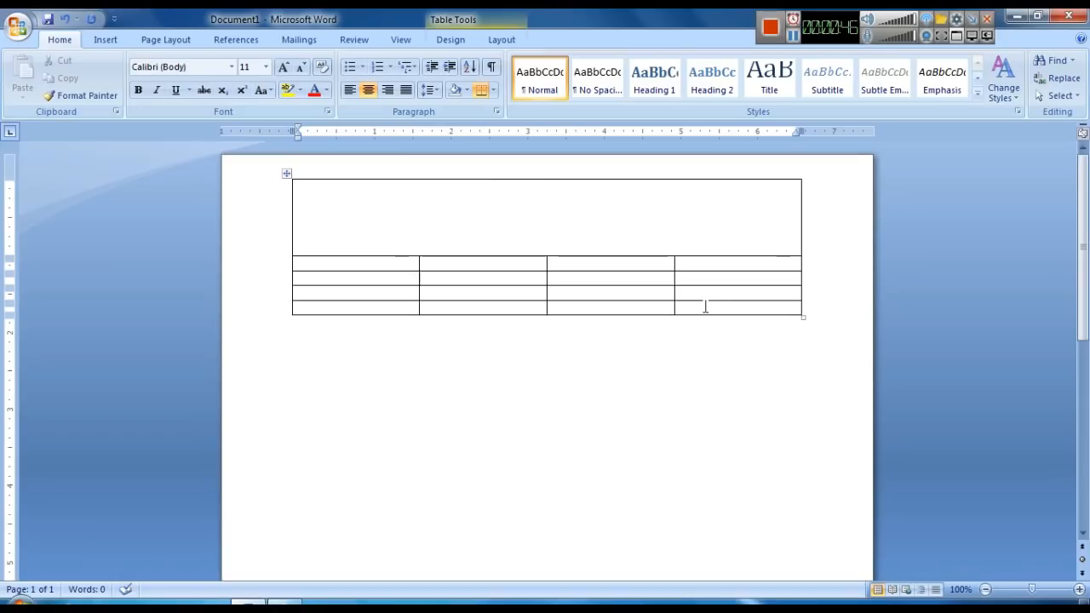
# Enter the company title "NEW EXPORT TALY COMPANY PVT.LTD." in the merged top cell of the table.
pyautogui.write('NEW')
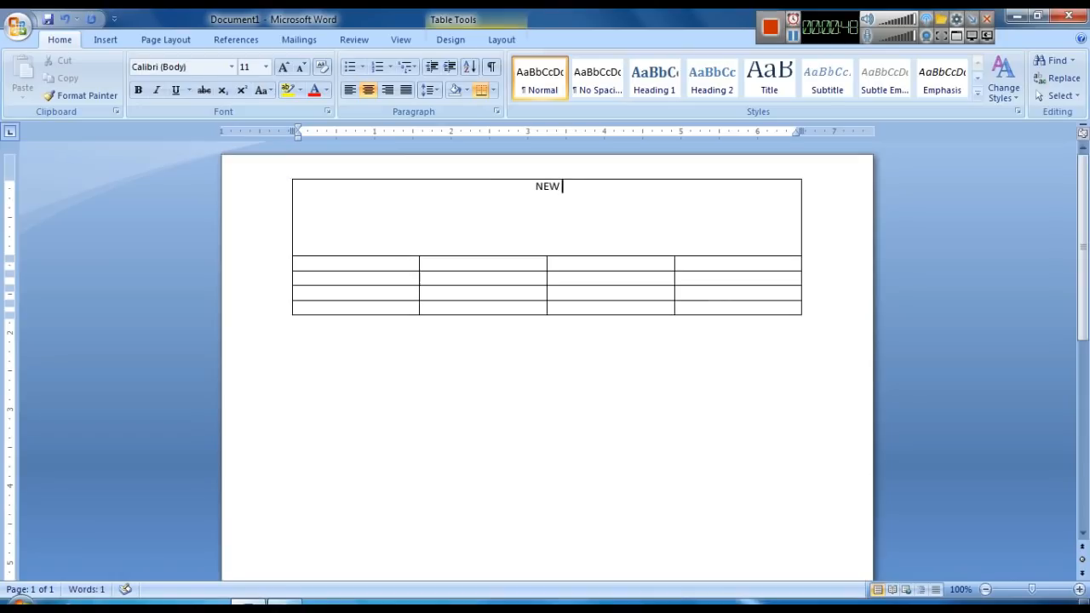
pyautogui.write(' W')
pyautogui.press('BackSpace')
pyautogui.write('EXPORT')
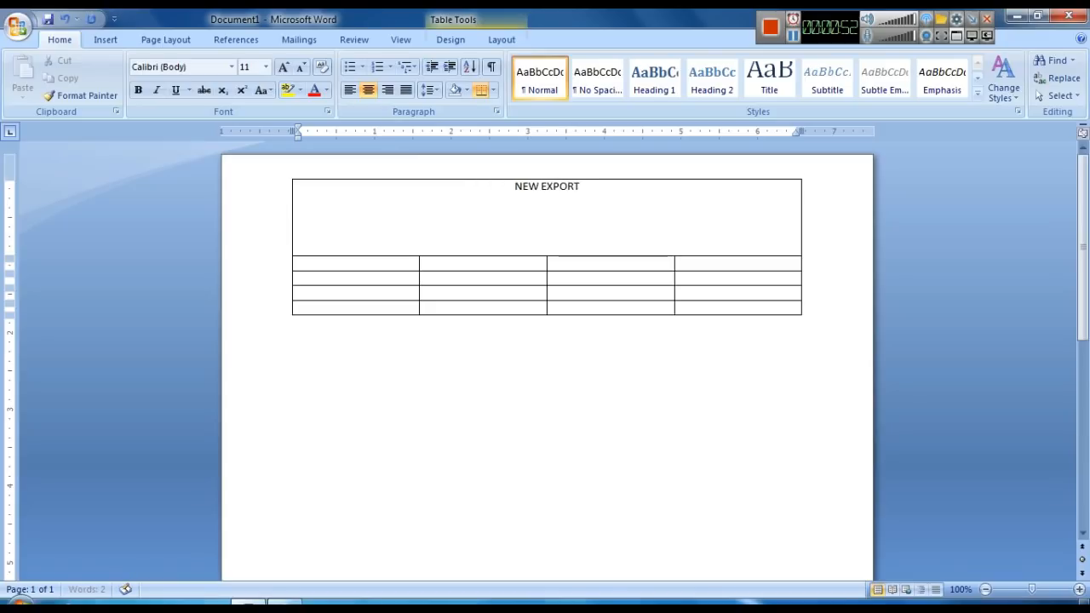
pyautogui.write(' TALL')
pyautogui.press('BackSpace')
pyautogui.write('Y')
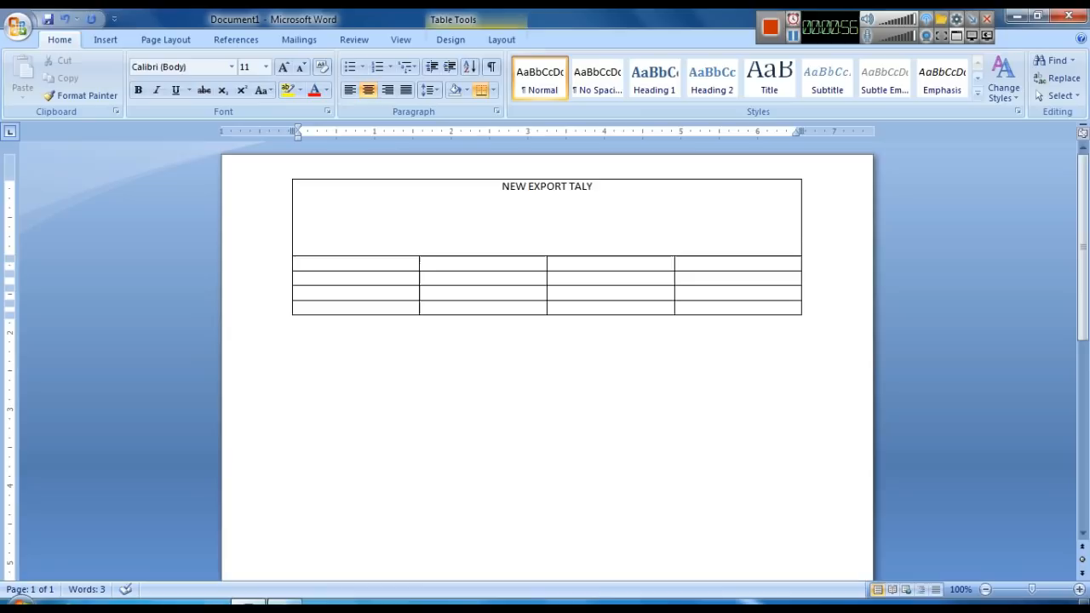
pyautogui.write(' COM')
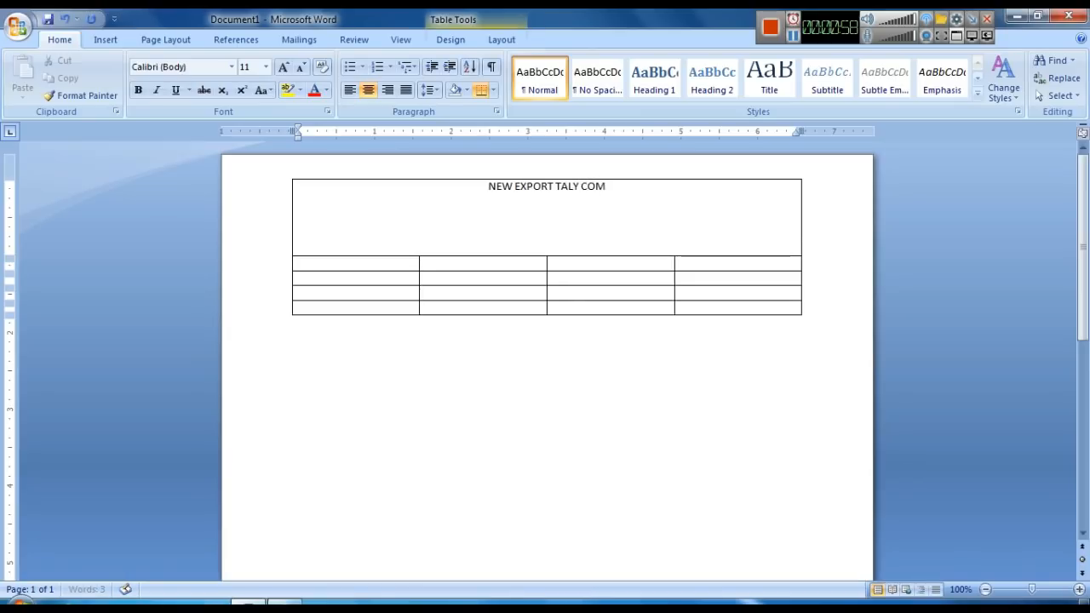
pyautogui.write('PANY')
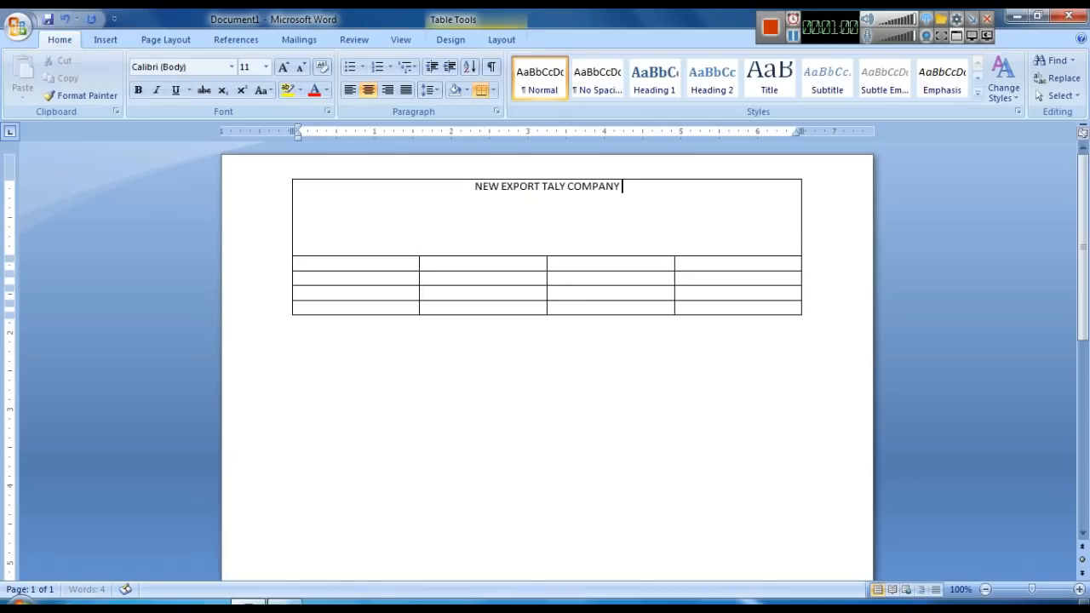
pyautogui.write(' PVT.')
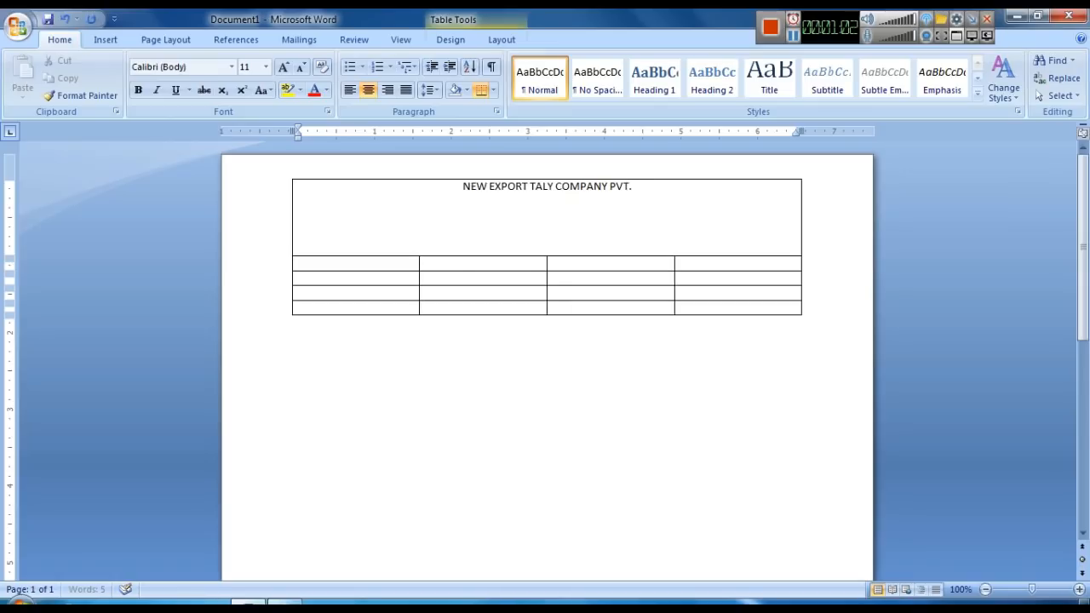
pyautogui.write('LTD')
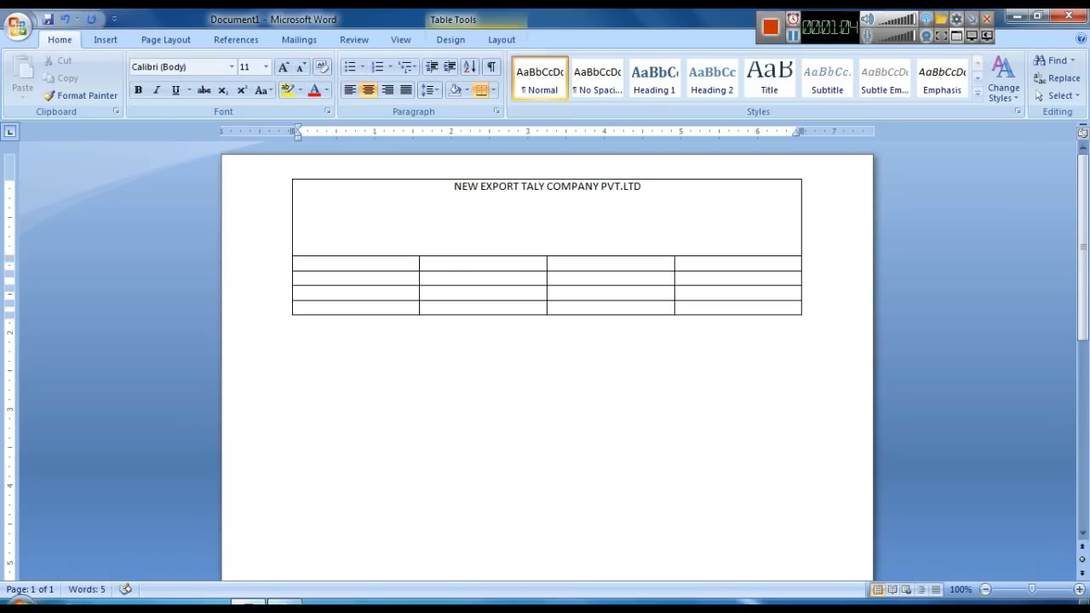
pyautogui.write('.')
# Format the whole company title in the Agency FB font and enlarge it to size 18.
pyautogui.hotkey('ctrl', 'shift', 'Left')
pyautogui.hotkey('ctrl', 'shift', 'Left')
pyautogui.hotkey('ctrl', 'shift', 'Left')
pyautogui.hotkey('ctrl', 'shift', 'Left')
pyautogui.hotkey('ctrl', 'shift', 'Left')
pyautogui.hotkey('ctrl', 'shift', 'Left')
pyautogui.hotkey('ctrl', 'shift', 'Left')
pyautogui.hotkey('ctrl', 'shift', 'Left')
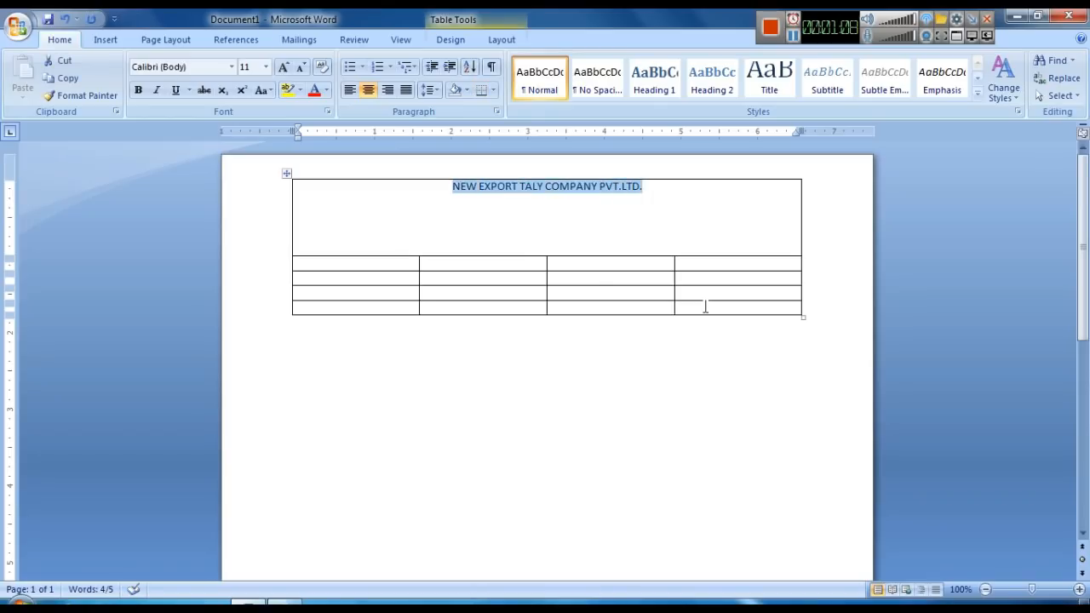
pyautogui.click(231, 67)
pyautogui.scroll(-5, 209, 377)
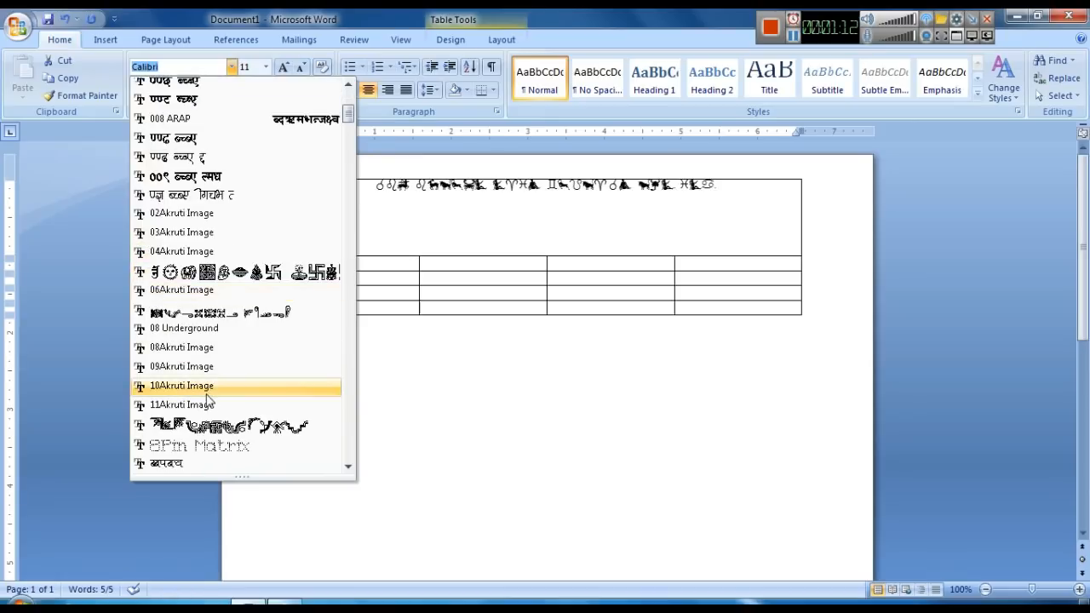
pyautogui.scroll(-3, 201, 186)
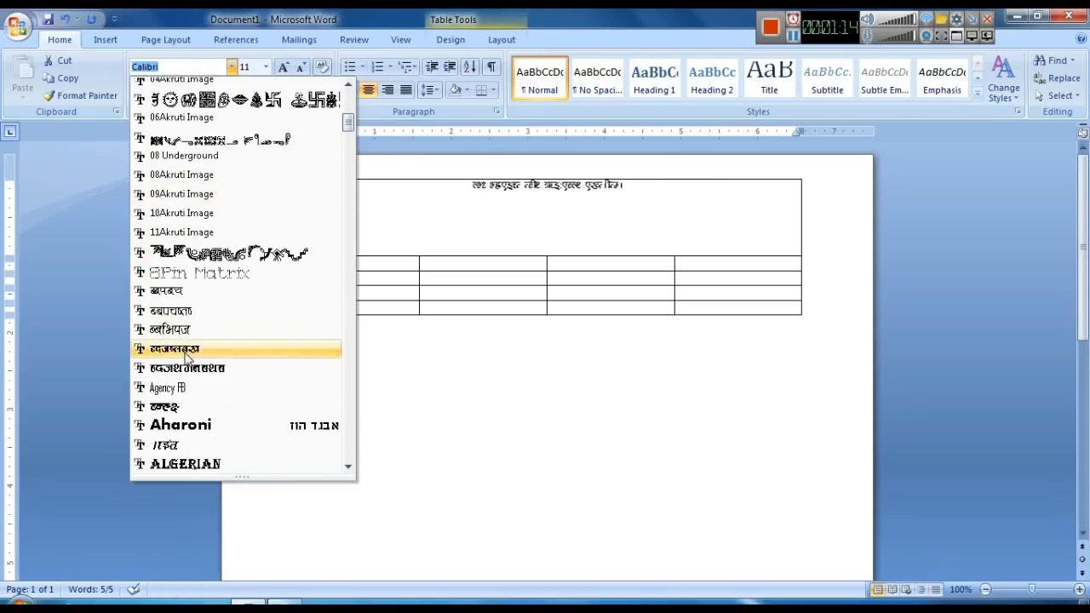
pyautogui.scroll(-2, 204, 275)
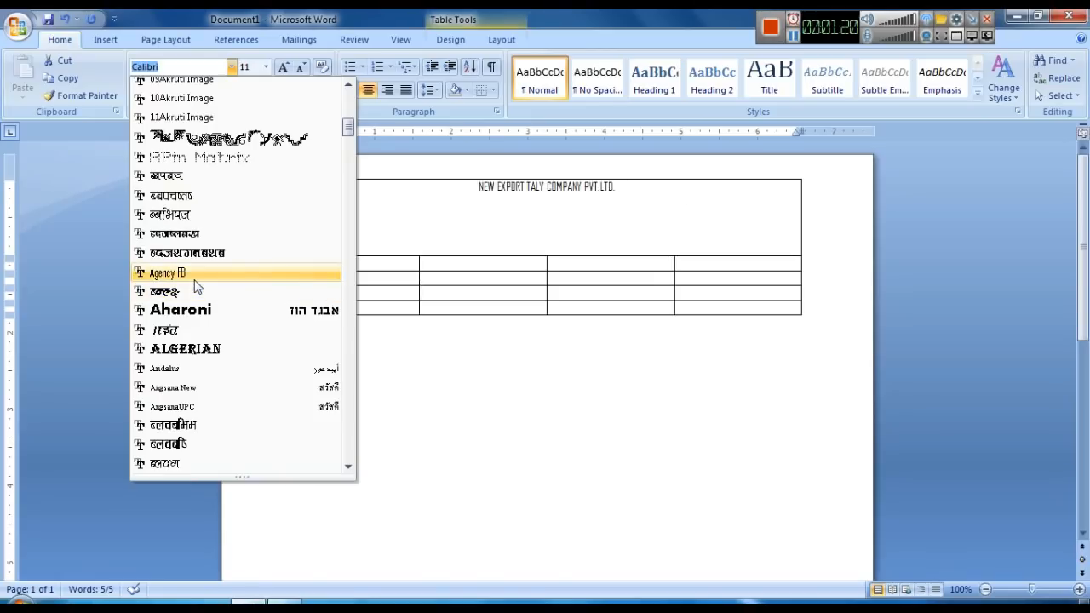
pyautogui.click(194, 279)
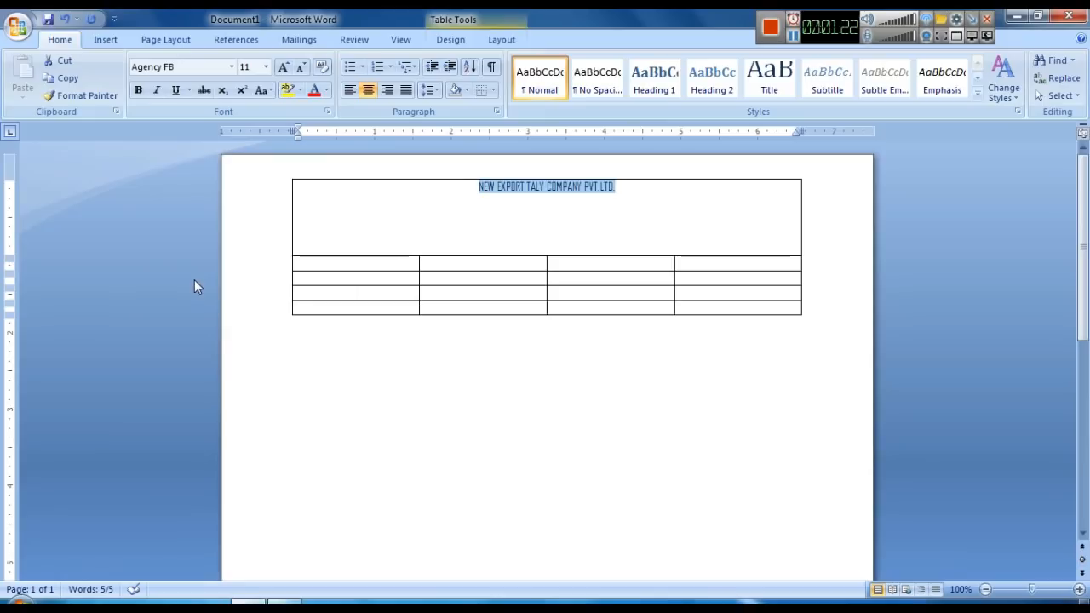
pyautogui.hotkey('ctrl', 'shift', '.')
pyautogui.hotkey('ctrl', 'shift', '.')
pyautogui.hotkey('ctrl', 'shift', '.')
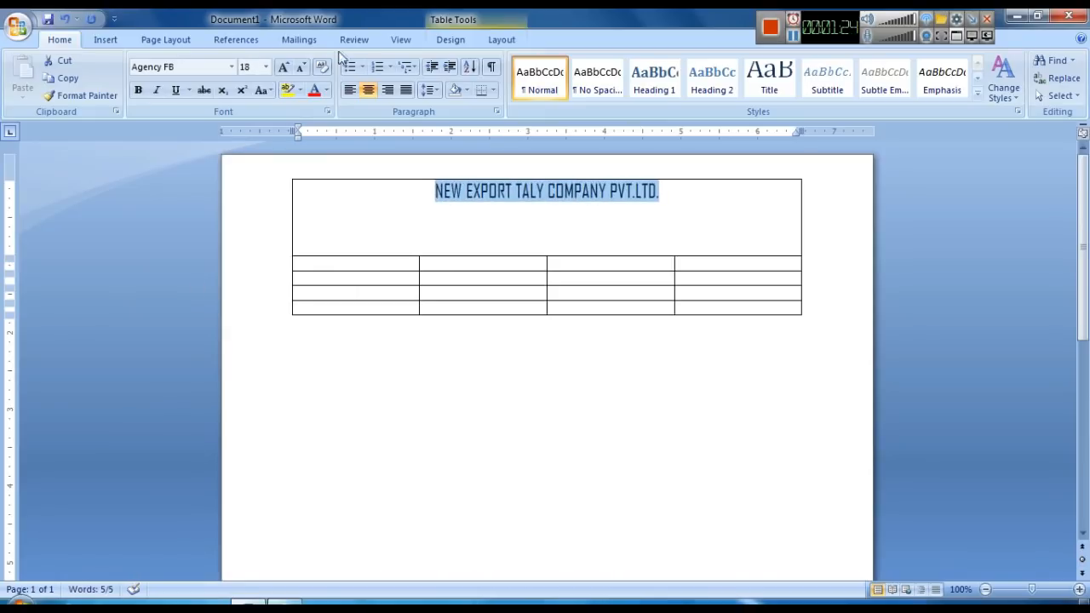
# Change the font of the selected company title to Algerian.
pyautogui.click(231, 66)
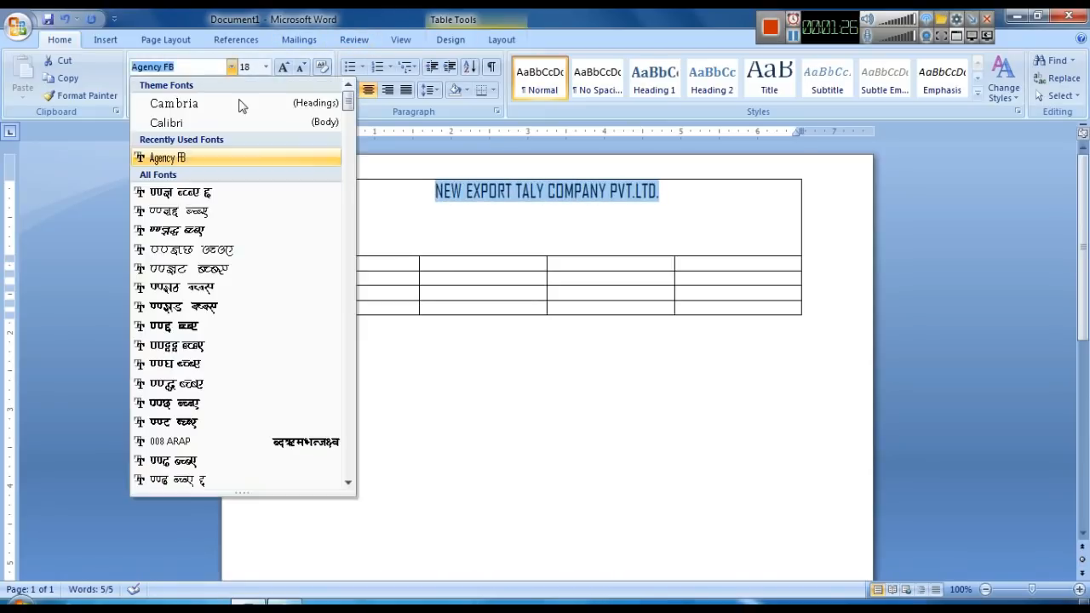
pyautogui.scroll(-10, 255, 345)
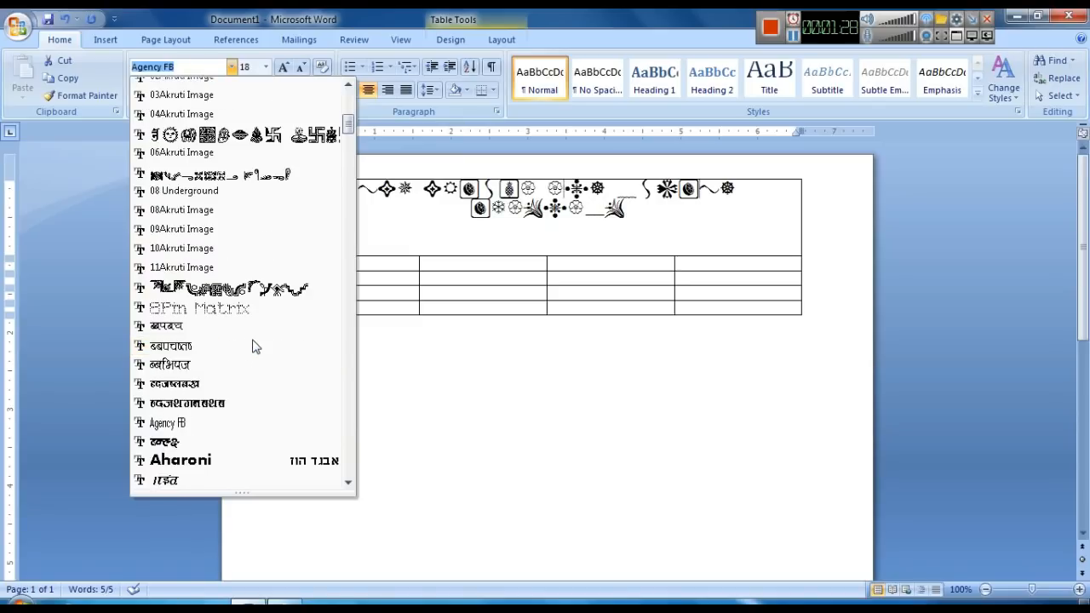
pyautogui.scroll(-2, 255, 346)
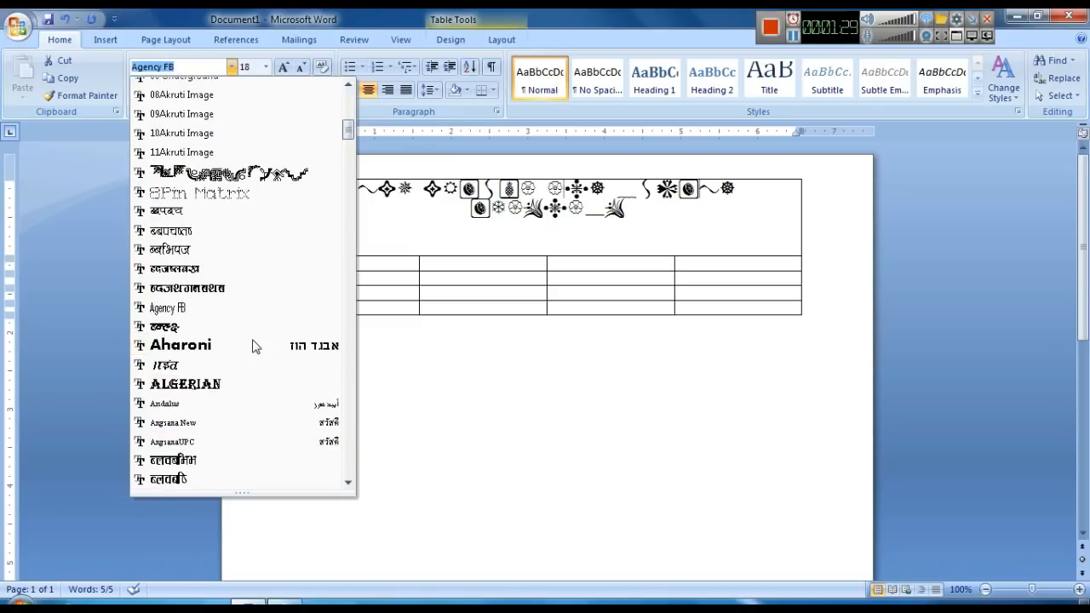
pyautogui.click(209, 384)
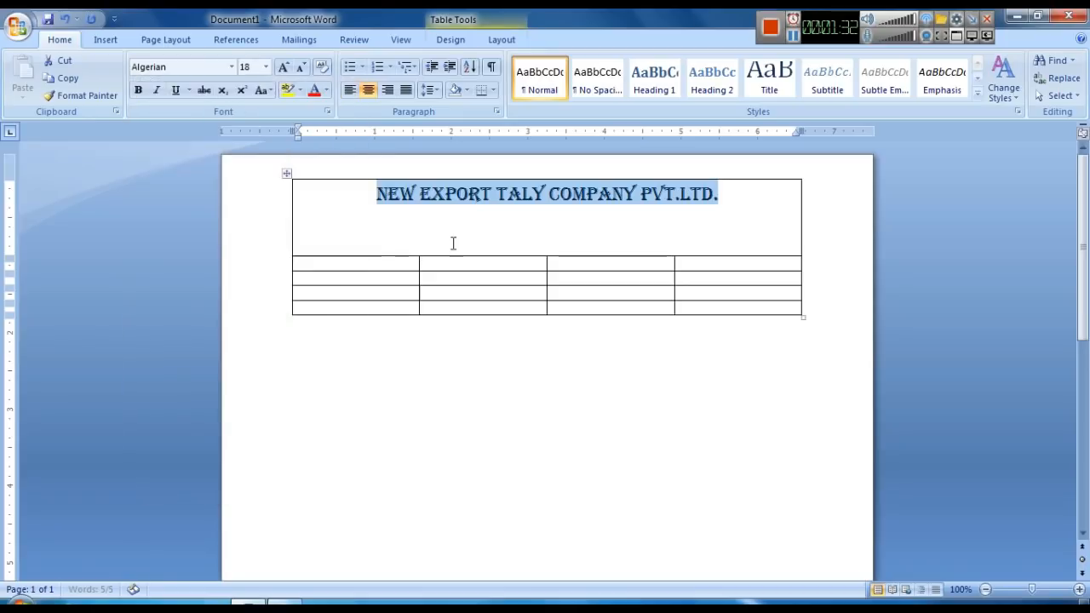
# Start a new line below the company title and set its text to Calibri (Body), size 13.
pyautogui.click(547, 224)
pyautogui.click(729, 194)
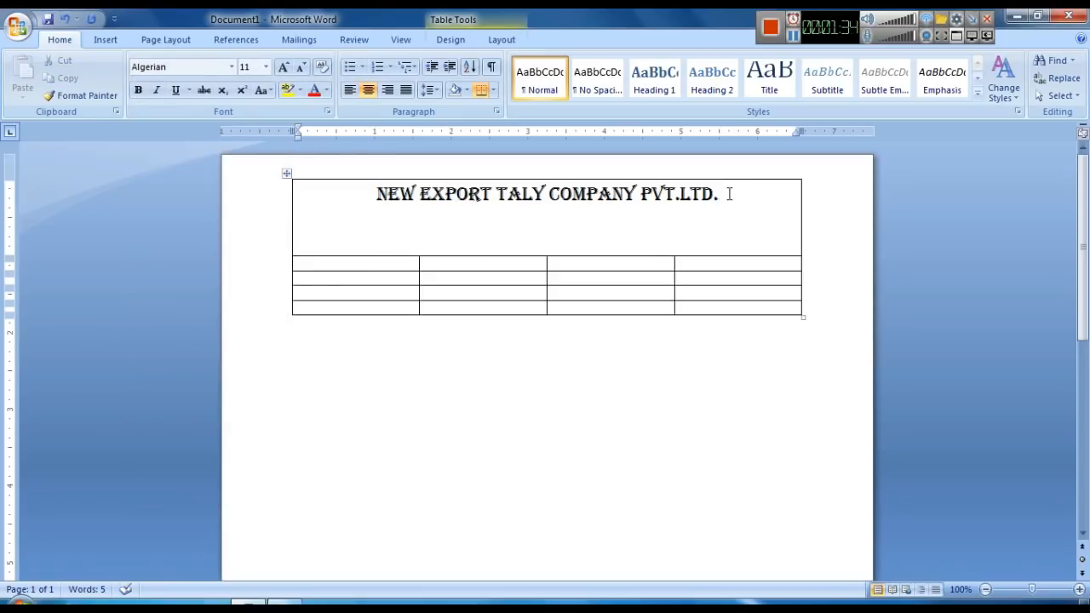
pyautogui.press('Return')
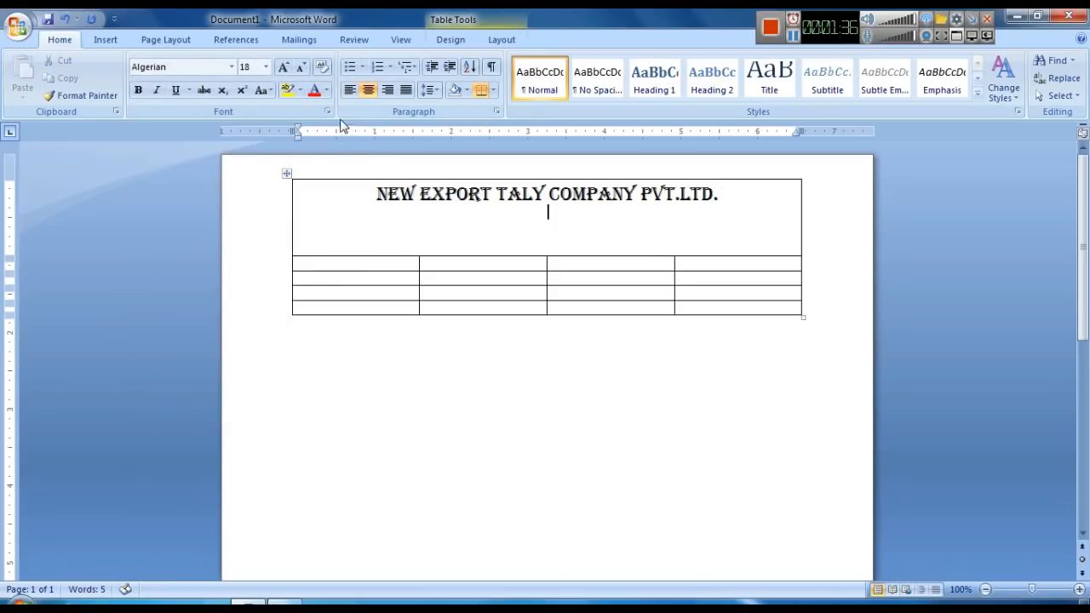
pyautogui.click(230, 66)
pyautogui.click(246, 123)
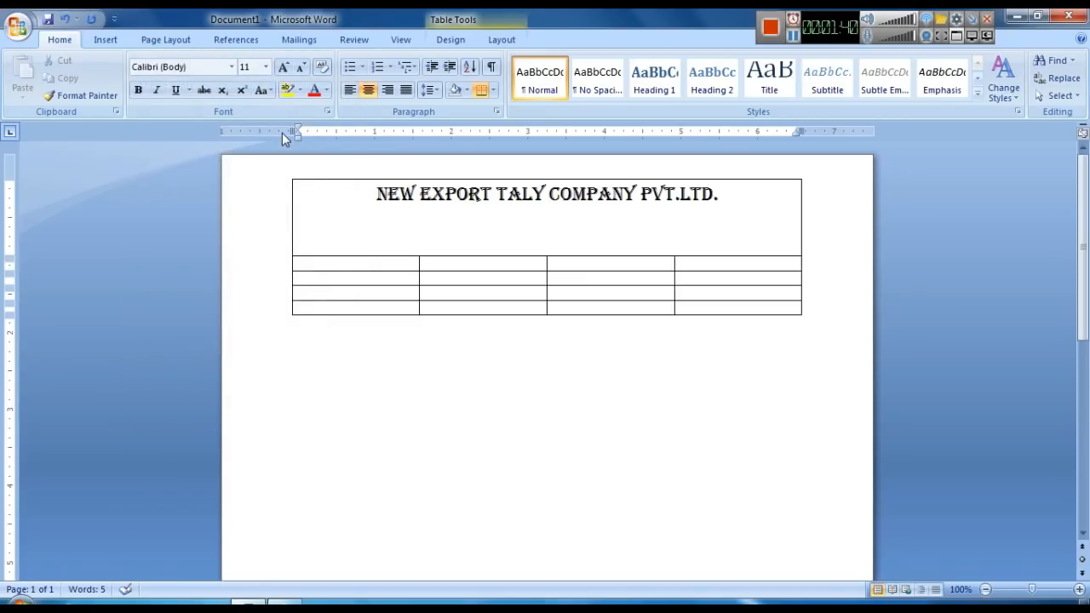
pyautogui.hotkey('ctrl', ']')
pyautogui.hotkey('ctrl', ']')
pyautogui.press('BackSpace')
# Enter "Birtamode Jhapa Nepal" as the company's location on the line below the title.
pyautogui.write('Bi')
pyautogui.press('BackSpace')
pyautogui.write('irtamode ')
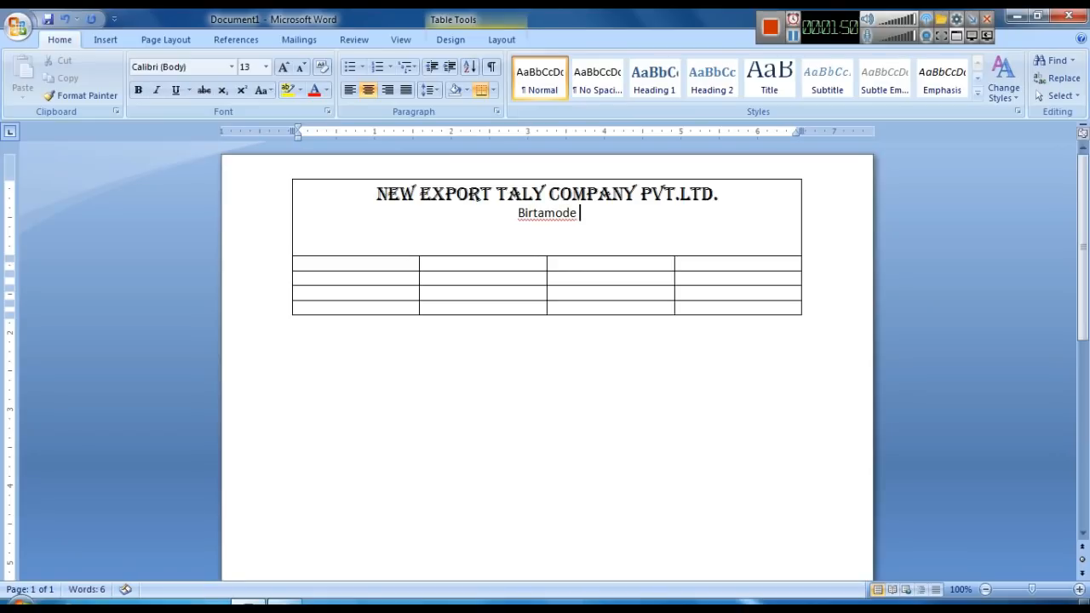
pyautogui.write('Jhapa  Nepal')
# Add a right-aligned "Date:" line with a dotted blank below the company's location.
pyautogui.press('Return')
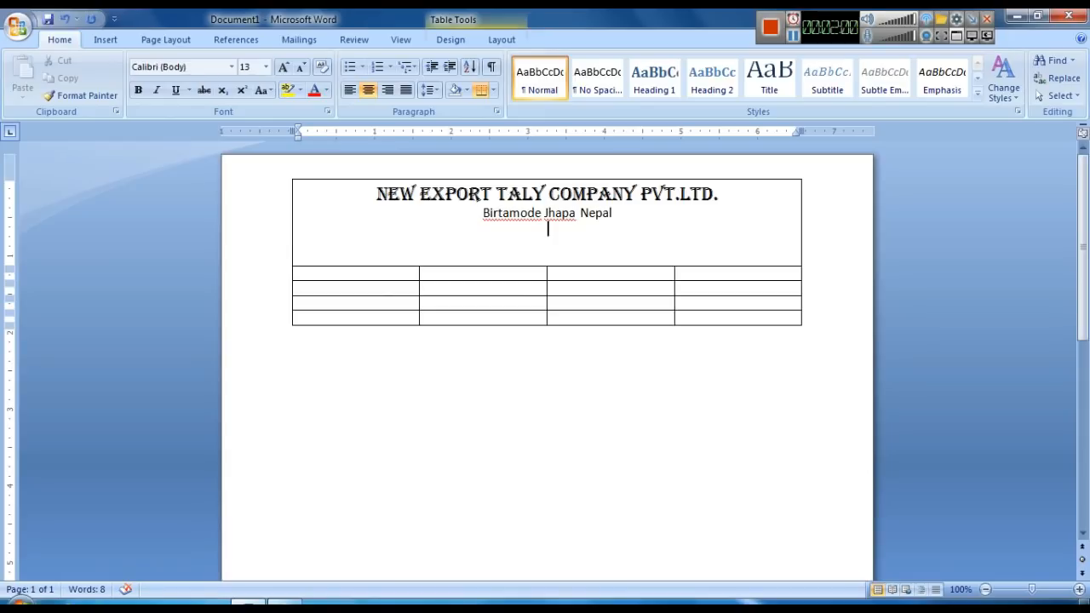
pyautogui.hotkey('ctrl', 'r')
pyautogui.write('\\dat')
pyautogui.press('BackSpace')
pyautogui.press('BackSpace')
pyautogui.press('BackSpace')
pyautogui.press('BackSpace')
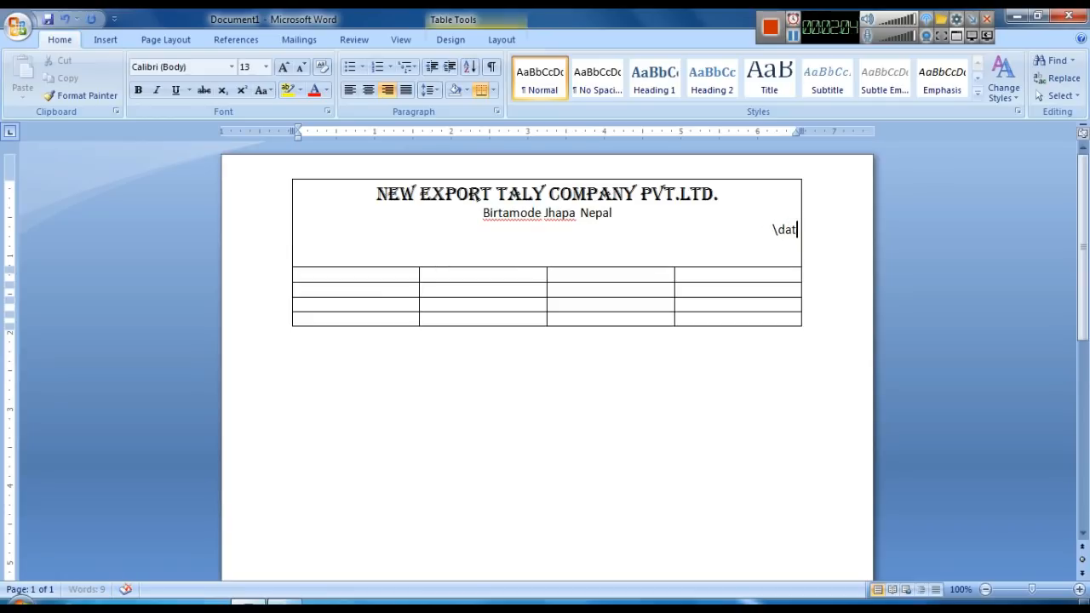
pyautogui.write('Da')
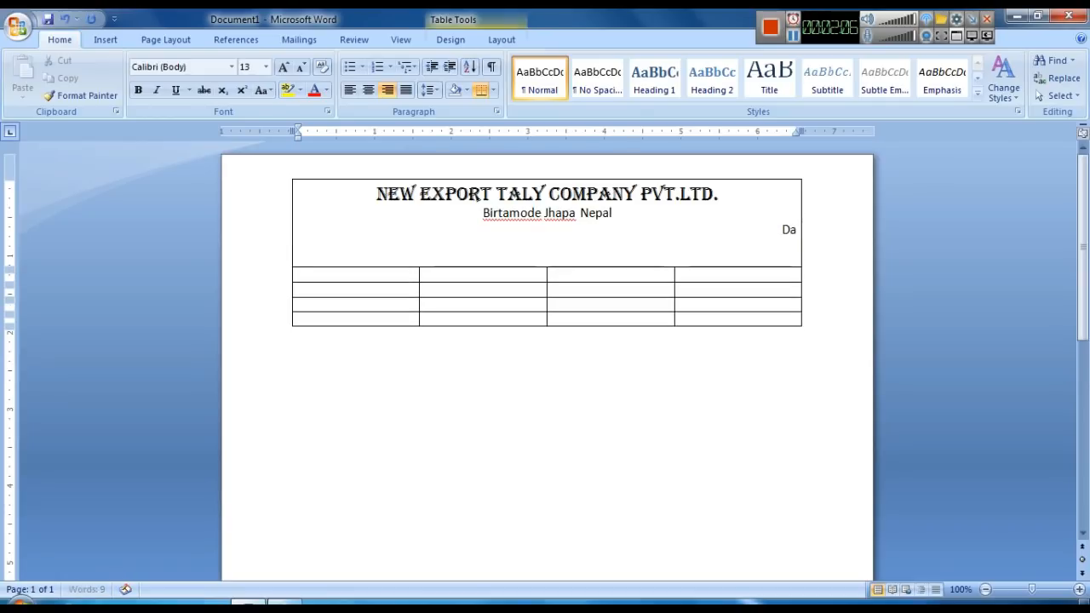
pyautogui.write('te:............................')
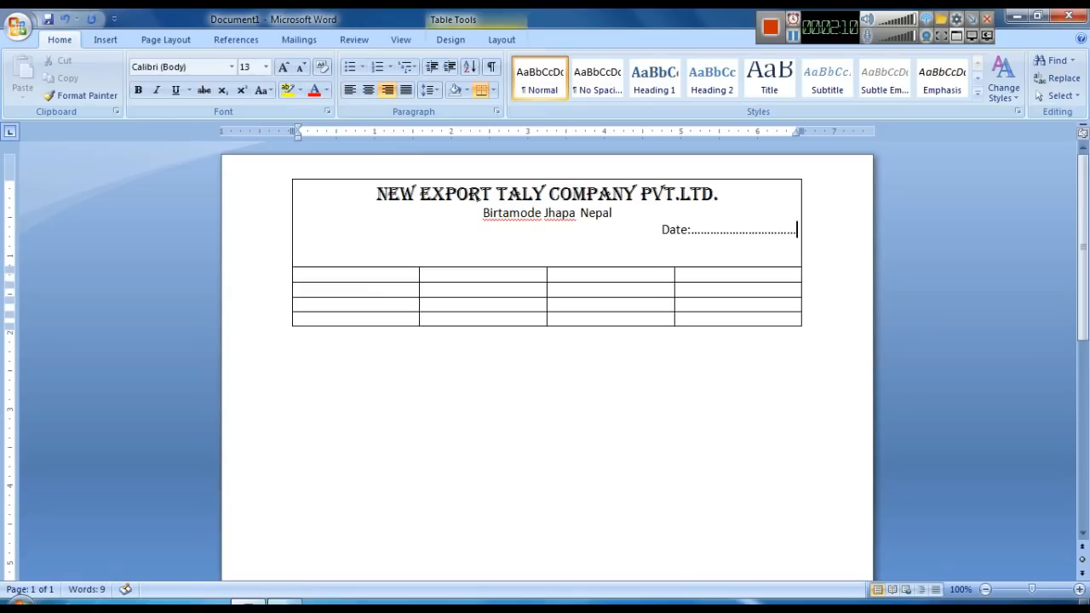
# Add a justified "Party Name:" line below the date, followed by a long dotted blank.
pyautogui.press('Return')
pyautogui.hotkey('ctrl', 'j')
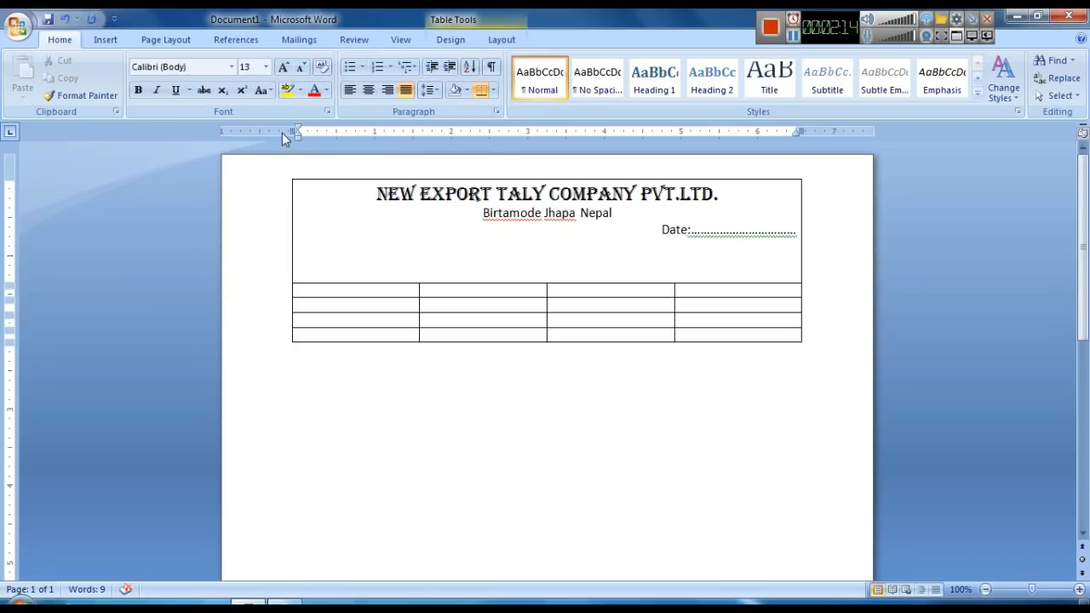
pyautogui.write('Par')
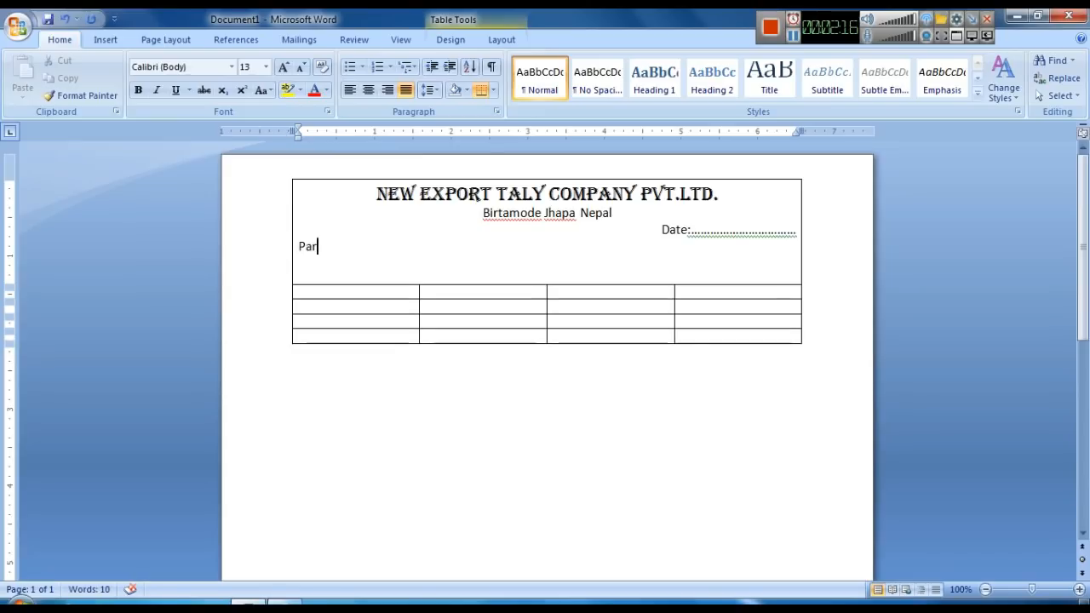
pyautogui.write('ty n')
pyautogui.press('BackSpace')
pyautogui.write('Name:.................')
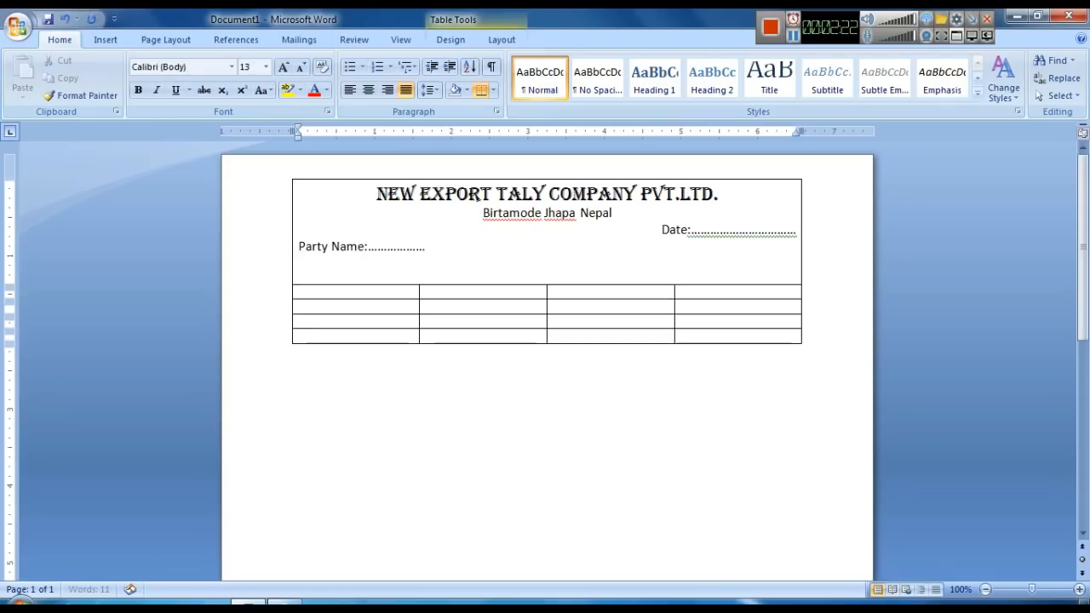
pyautogui.write('...........................................................................................')
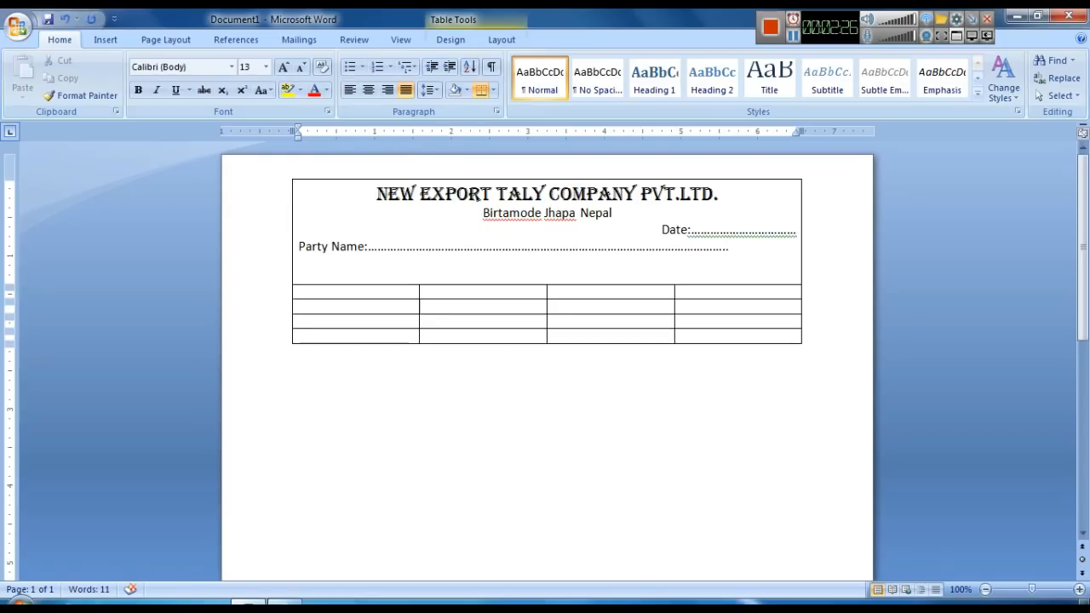
# Add an "Address:" line with a long dotted blank below the party name, and move to the table row below.
pyautogui.press('Return')
pyautogui.write('Add')
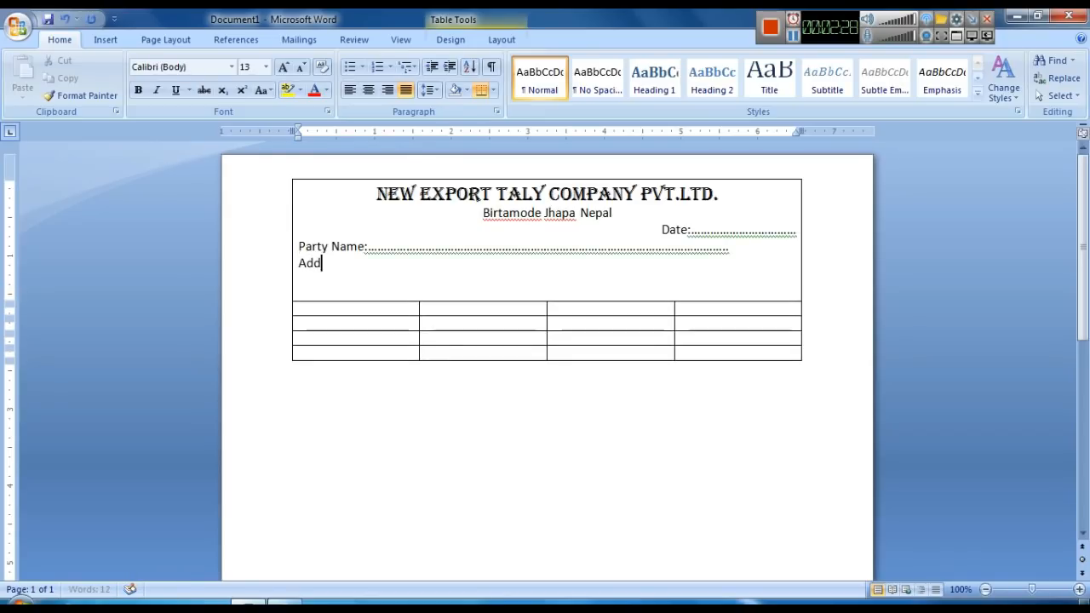
pyautogui.write('ress:.')
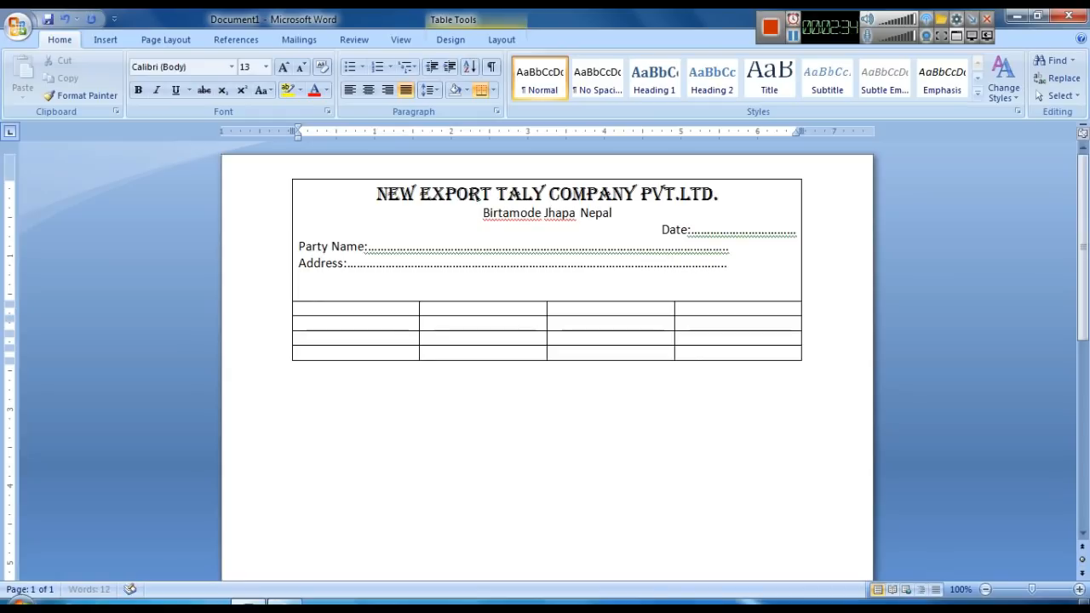
pyautogui.press('Down')
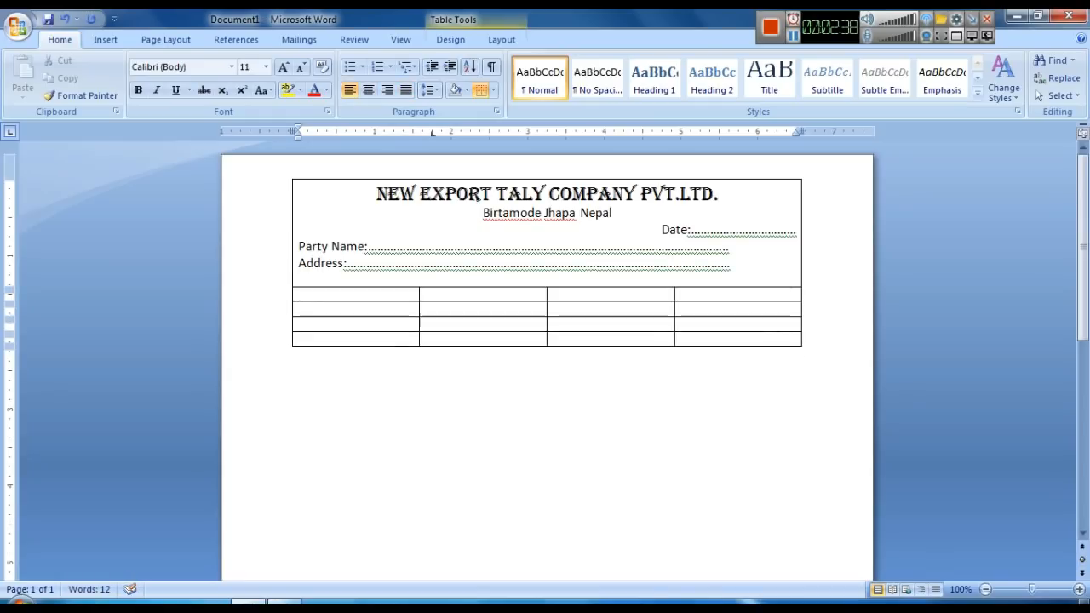
# Remove the empty line below the address and set the font size of the four-cell row beneath it to 13.
pyautogui.press('BackSpace')
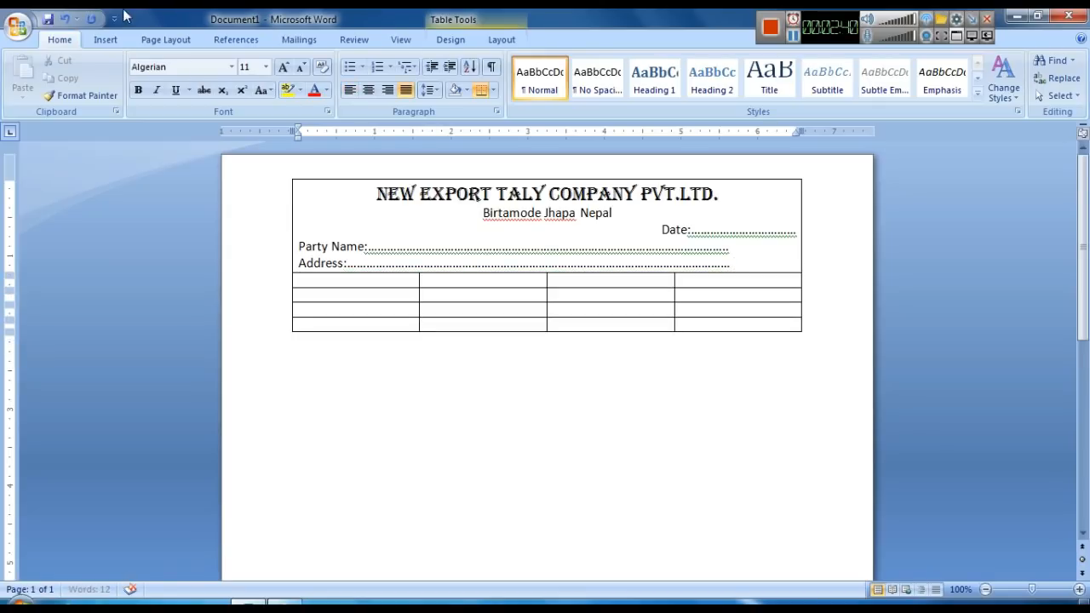
pyautogui.click(373, 284)
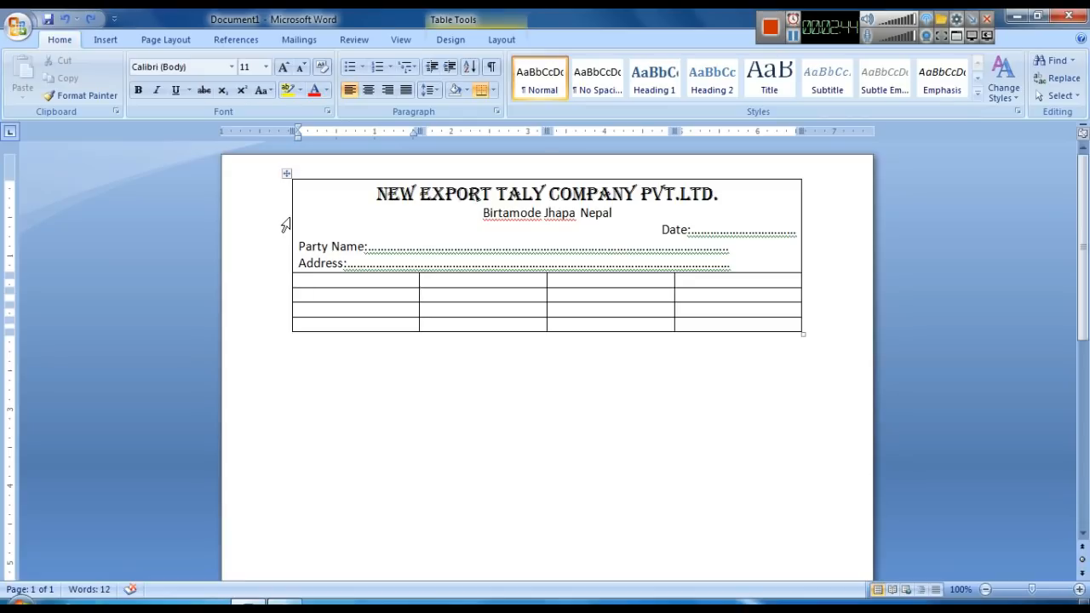
pyautogui.hotkey('shift', 'Right')
pyautogui.hotkey('shift', 'Right')
pyautogui.hotkey('shift', 'Right')
pyautogui.hotkey('shift', 'Right')
pyautogui.hotkey('ctrl', ']')
pyautogui.hotkey('ctrl', ']')
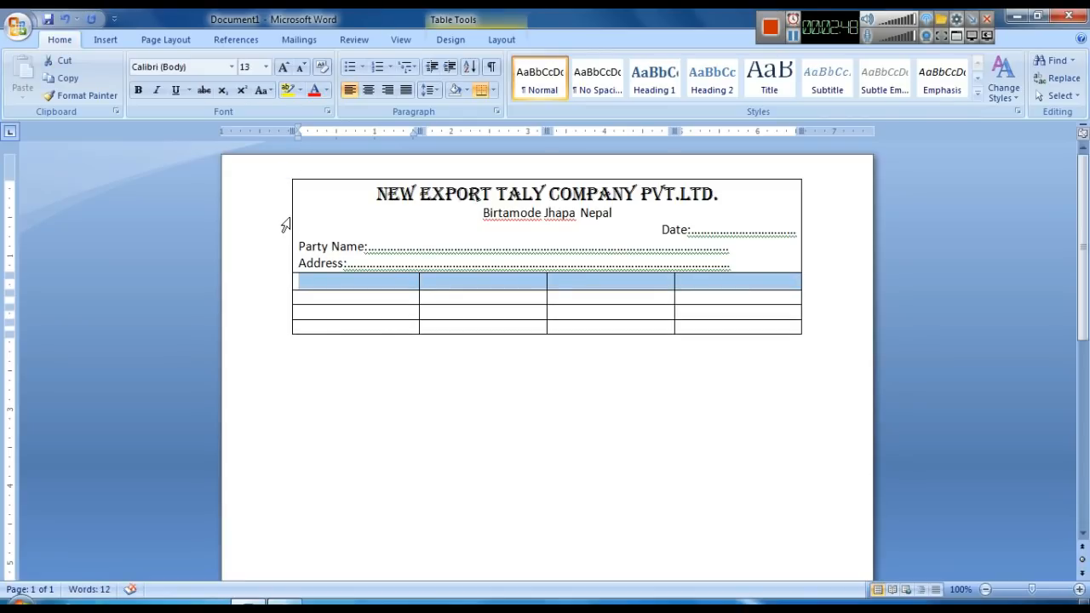
pyautogui.press('Left')
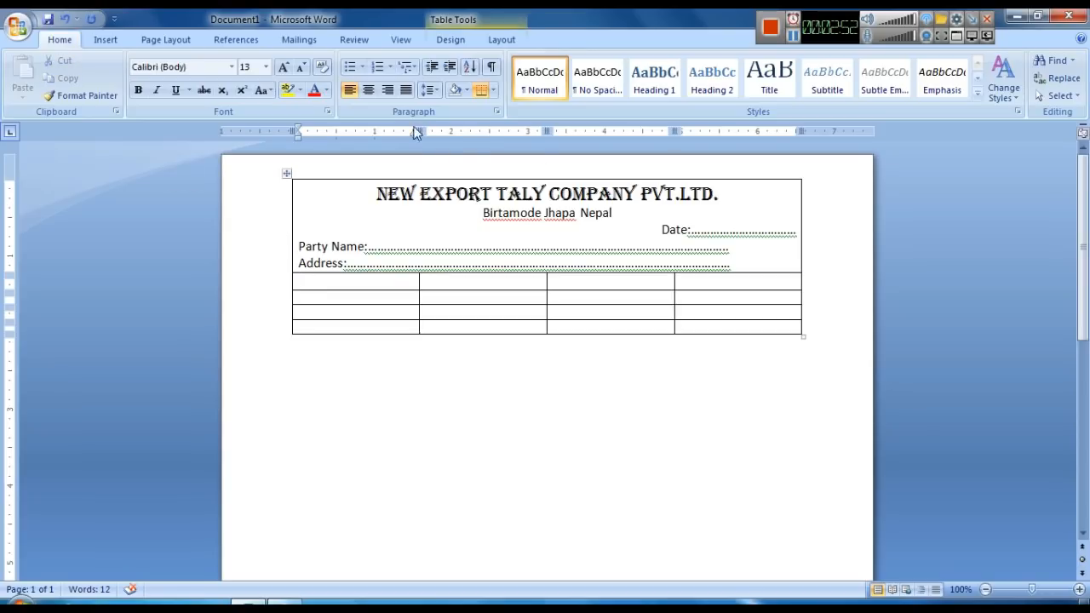
# Narrow the table's first column to about 0.6 inch.
pyautogui.moveTo(418, 128); pyautogui.dragTo(353, 143)
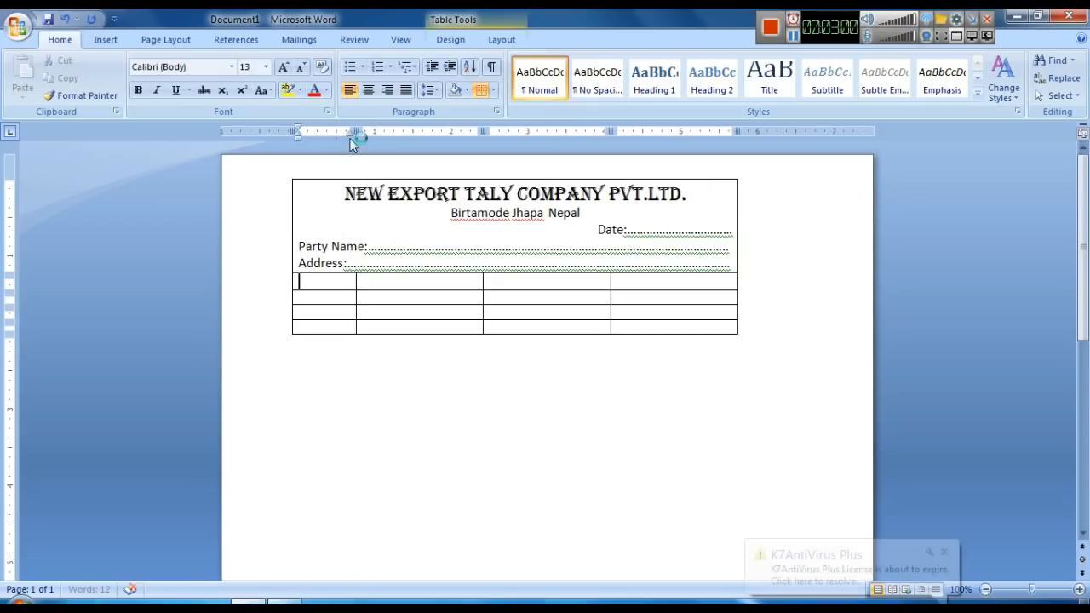
pyautogui.click(322, 284)
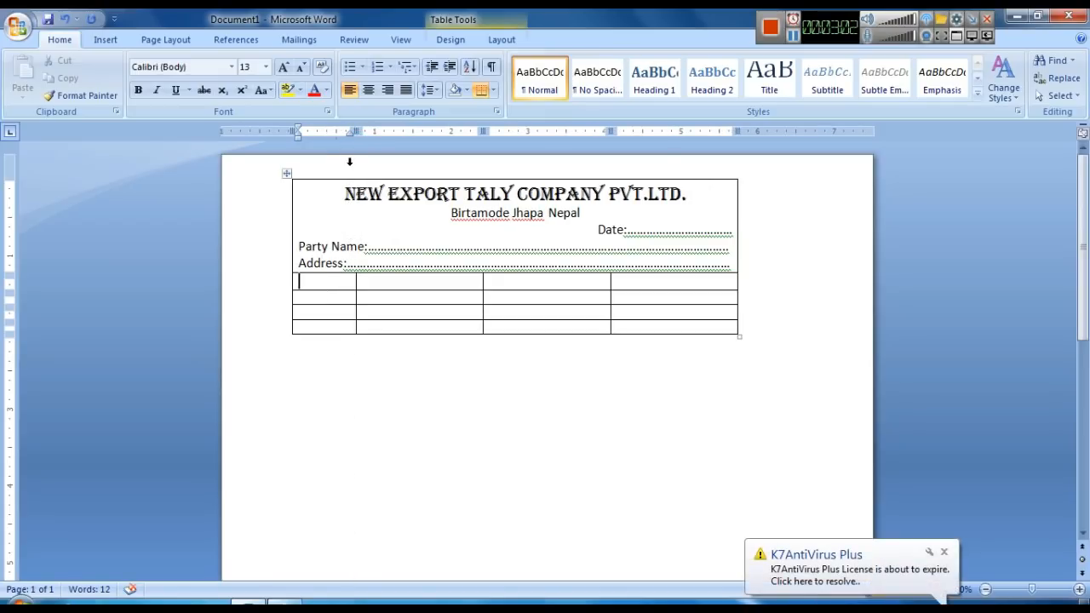
pyautogui.moveTo(355, 130); pyautogui.dragTo(338, 130)
pyautogui.click(317, 289)
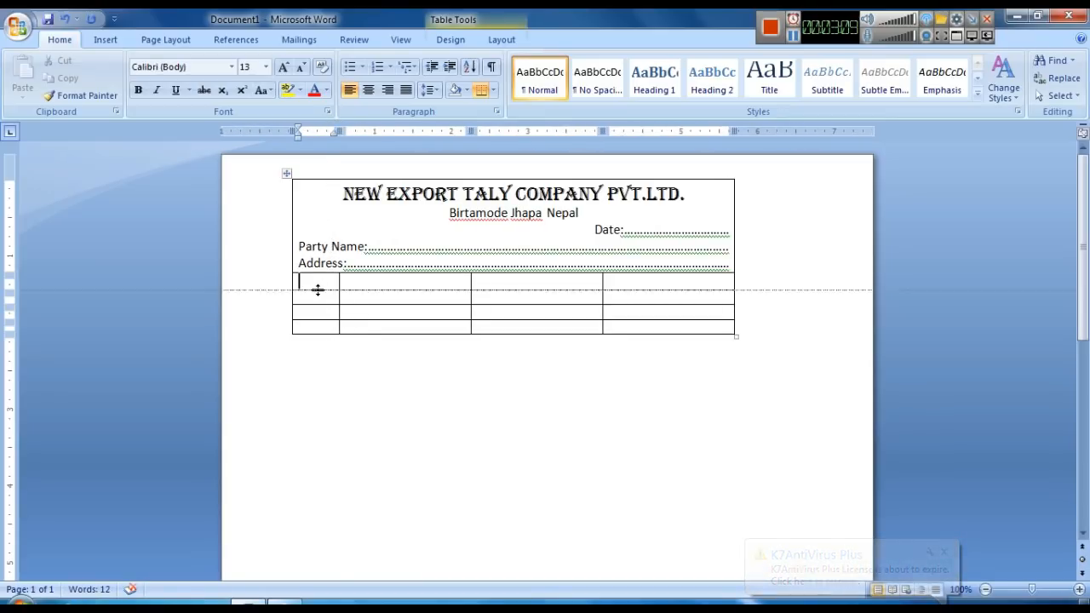
# Enter "Sn" and "Name of Items" as the first two column headings in the row below the address.
pyautogui.write('Sn')
pyautogui.click(416, 284)
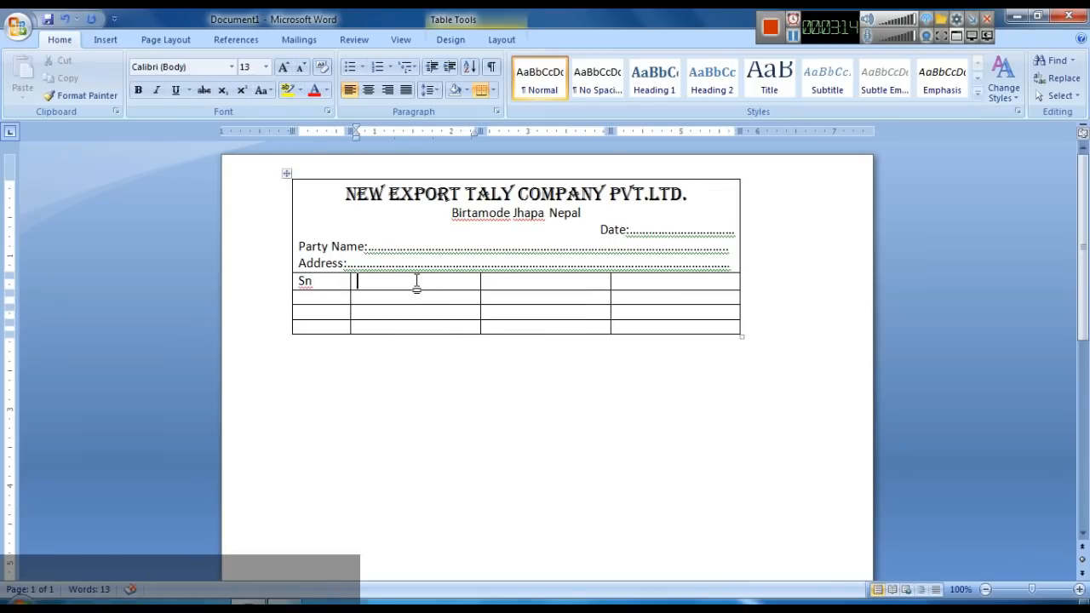
pyautogui.write('Nam')
pyautogui.press('BackSpace')
pyautogui.press('BackSpace')
pyautogui.press('BackSpace')
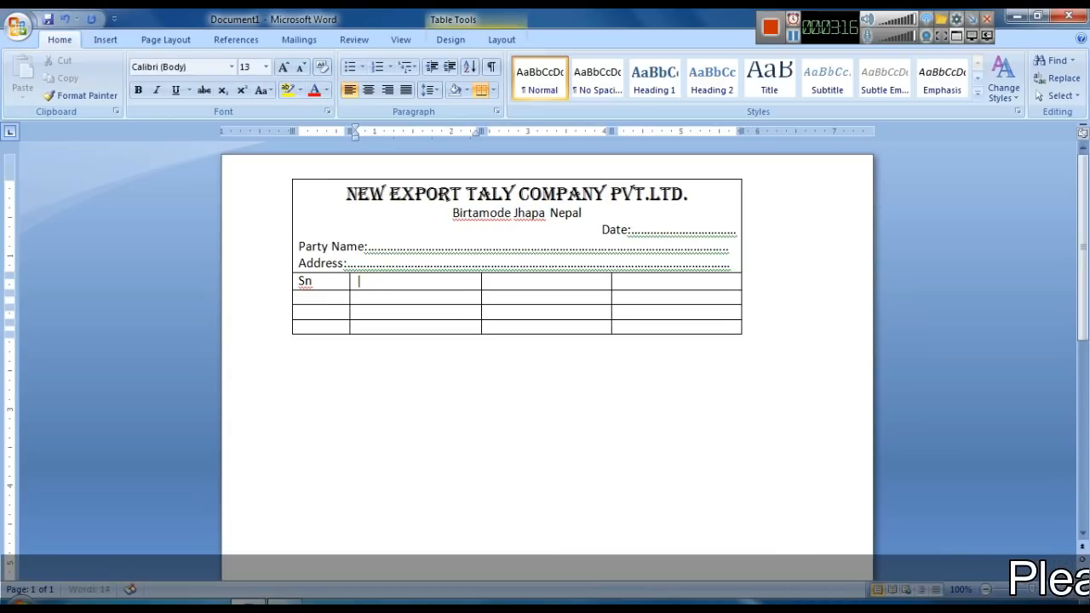
pyautogui.write('Name of ')
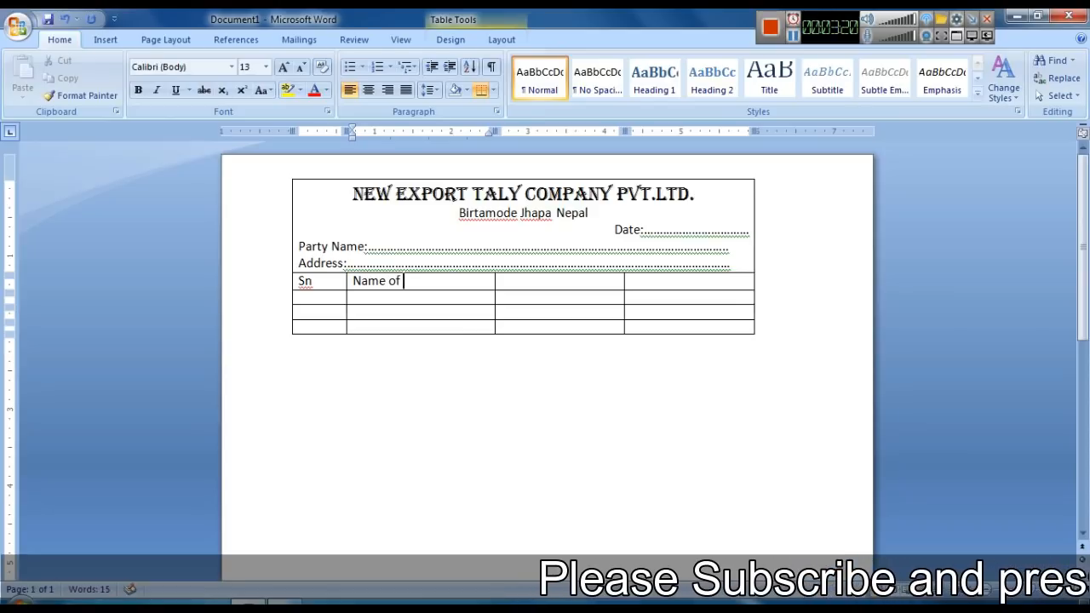
pyautogui.write('Itam')
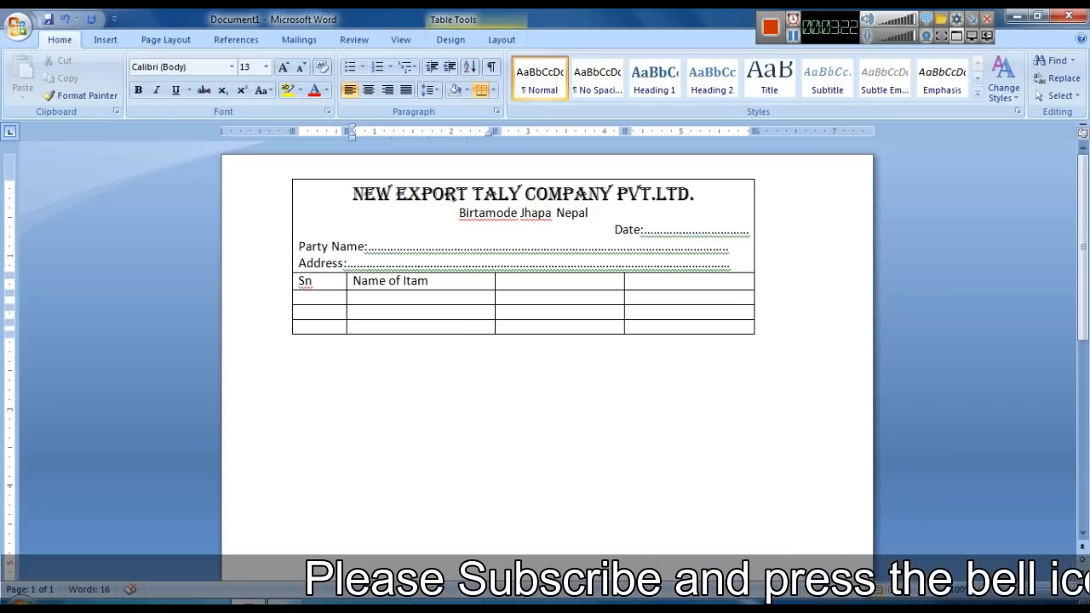
pyautogui.click(418, 280)
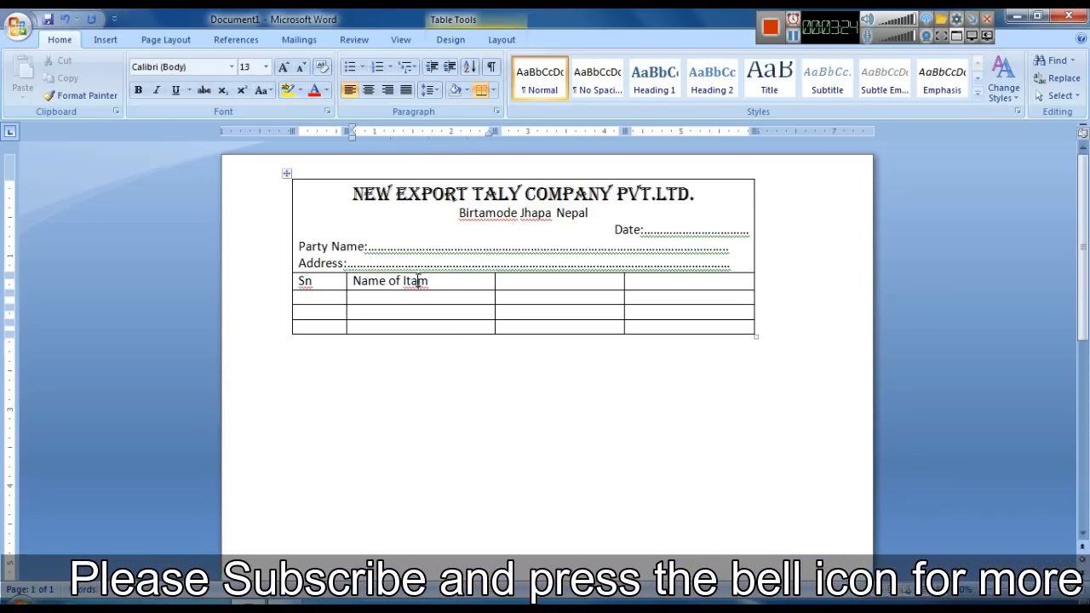
pyautogui.press('BackSpace')
pyautogui.write('ems')
pyautogui.press('Tab')
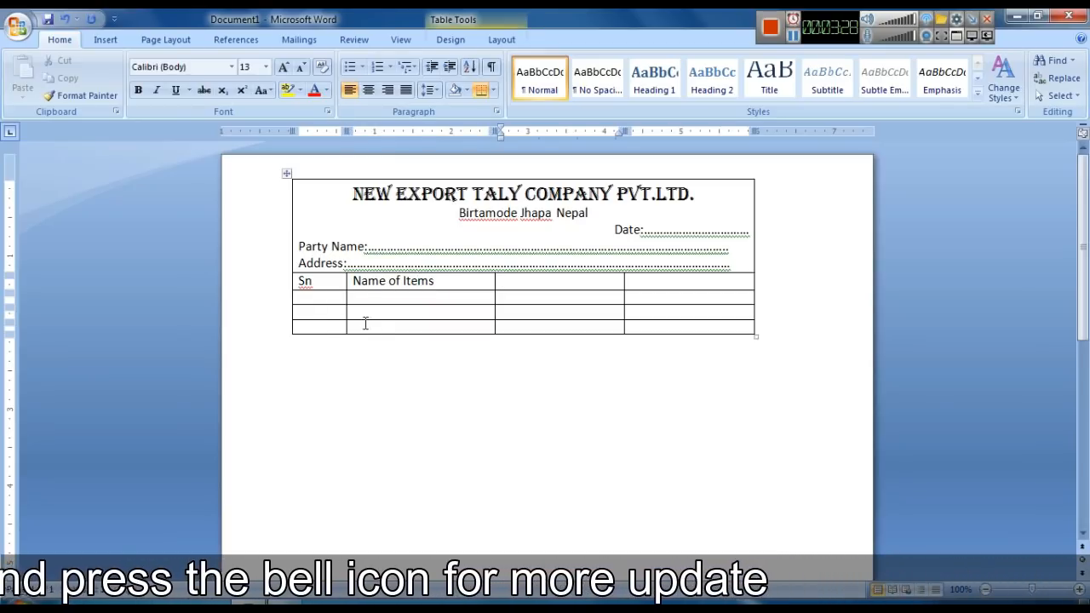
# Center the text in all four cells of the column heading row.
pyautogui.doubleClick(326, 281)
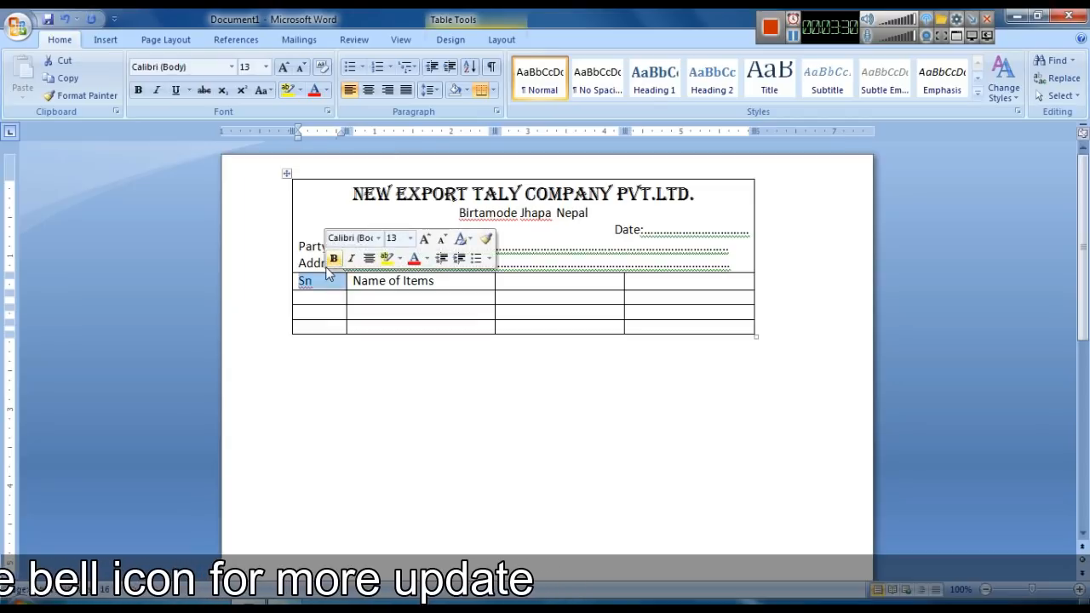
pyautogui.hotkey('shift', 'Right')
pyautogui.hotkey('shift', 'Right')
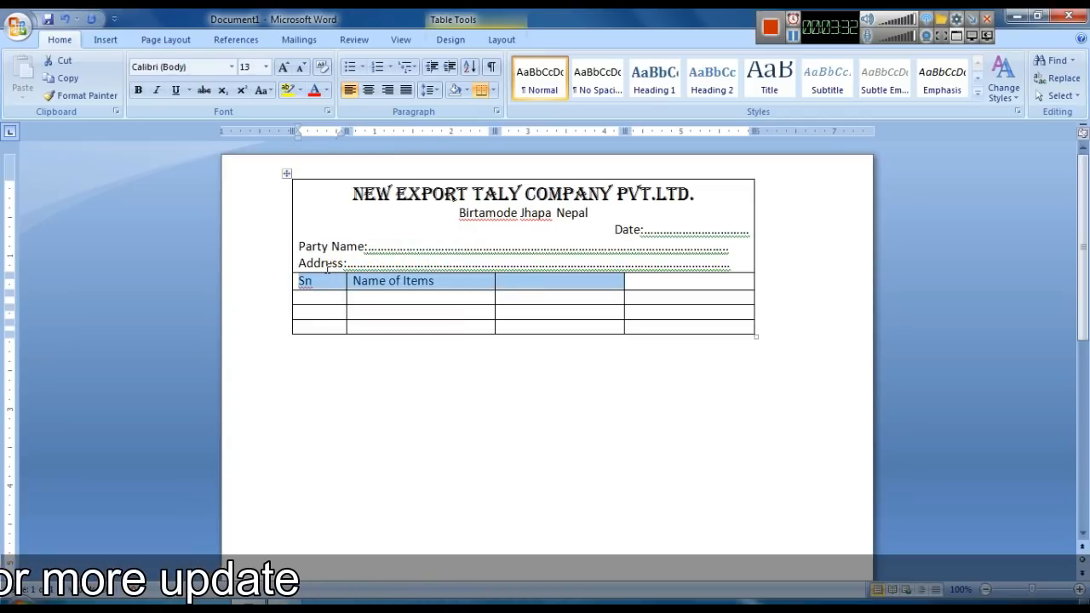
pyautogui.hotkey('shift', 'Right')
pyautogui.hotkey('ctrl', 'e')
pyautogui.press('Right')
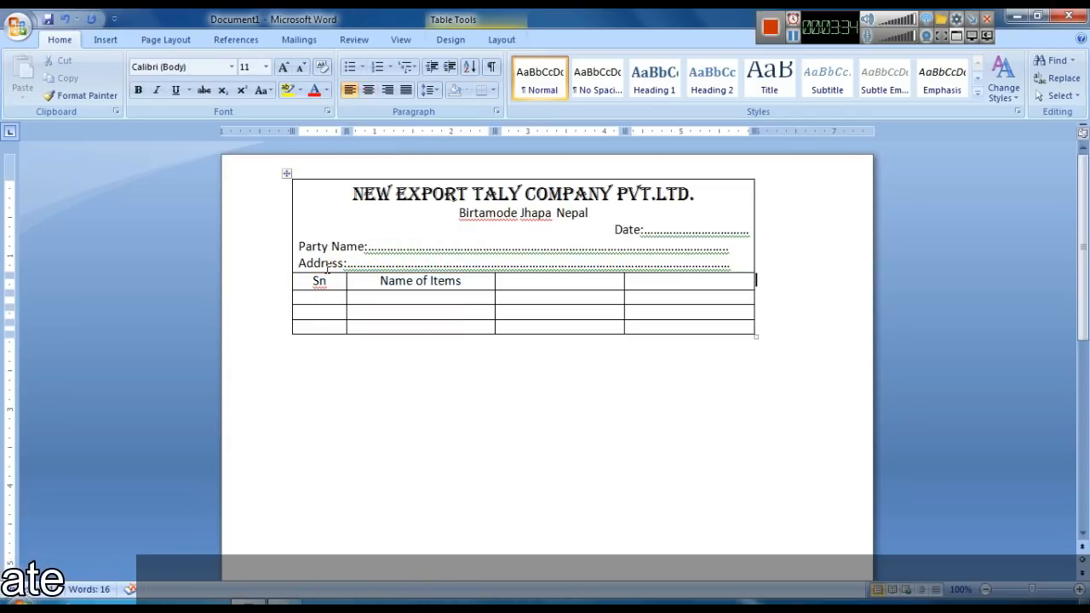
# Enter "Qty" and "Rate" as the last two column headings, and adjust their column widths with Qty narrower than Rate.
pyautogui.press('Left')
pyautogui.write('Qty')
pyautogui.press('Tab')
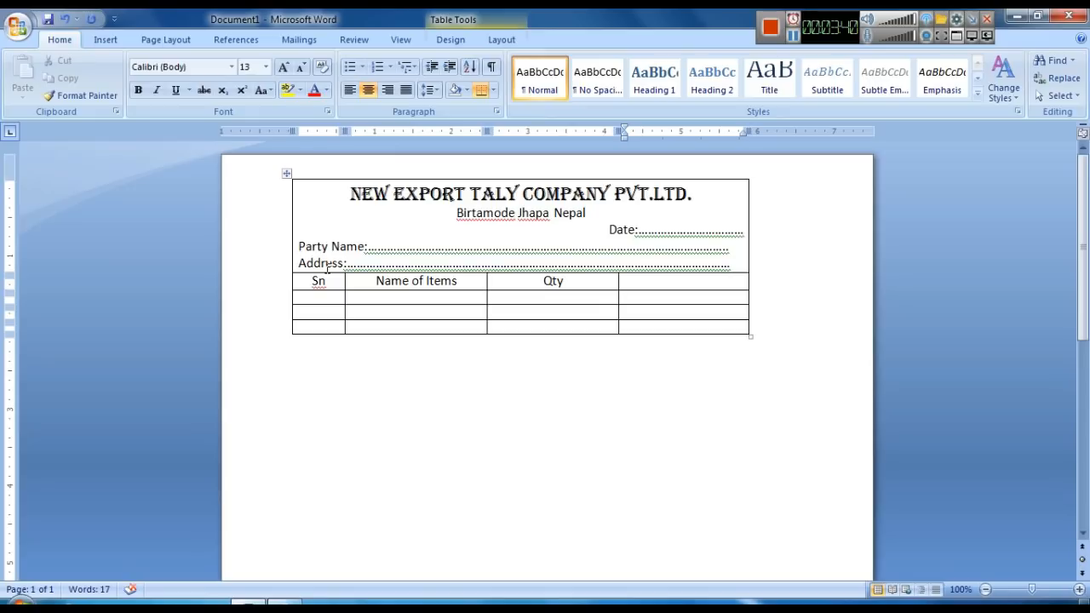
pyautogui.write('Rate')
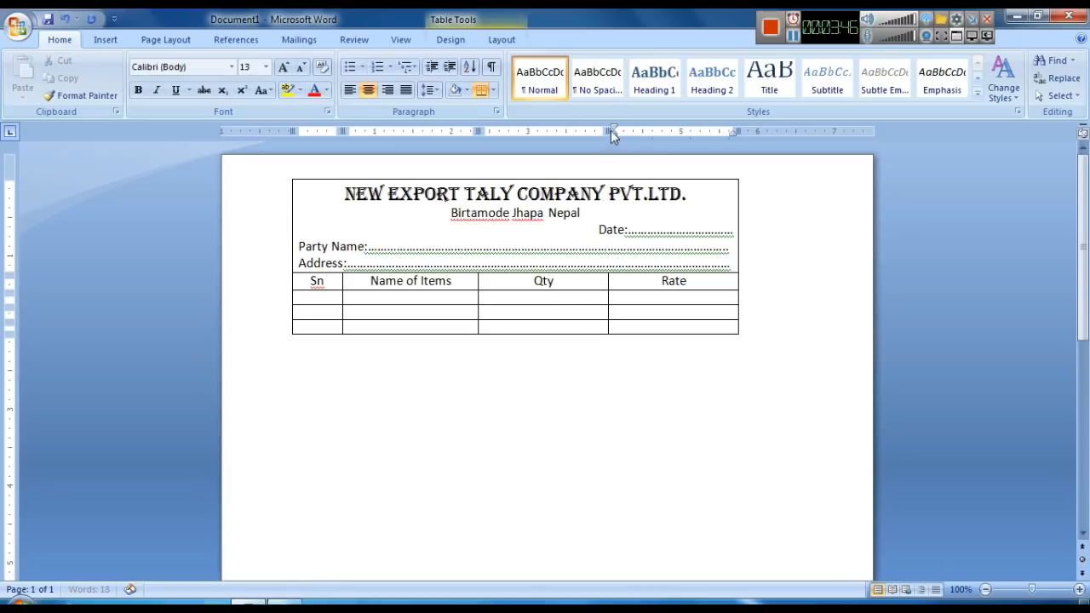
pyautogui.moveTo(609, 131)
pyautogui.mouseDown()
pyautogui.moveTo(567, 131)
pyautogui.moveTo(577, 130)
pyautogui.mouseUp()
pyautogui.moveTo(731, 130)
pyautogui.mouseDown()
pyautogui.moveTo(716, 130)
pyautogui.moveTo(742, 131)
pyautogui.mouseUp()
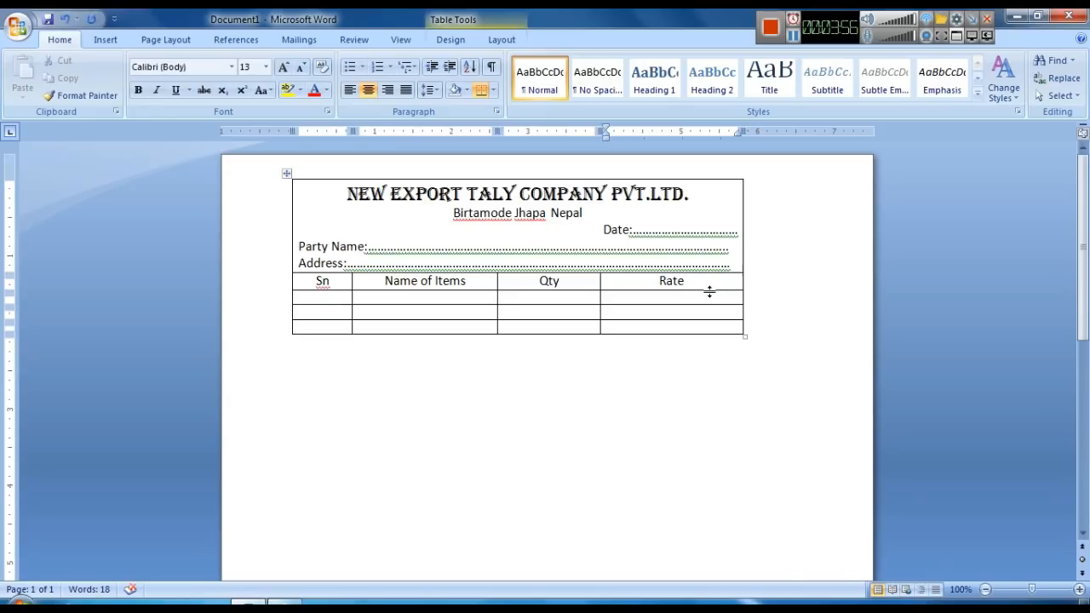
# Shorten the dotted blanks on the "Party Name:" and "Address:" lines so they fit inside the narrower table.
pyautogui.click(689, 266)
pyautogui.press('BackSpace')
pyautogui.press('BackSpace')
pyautogui.press('BackSpace')
pyautogui.click(708, 264)
pyautogui.press('BackSpace')
pyautogui.press('BackSpace')
pyautogui.press('BackSpace')
pyautogui.press('BackSpace')
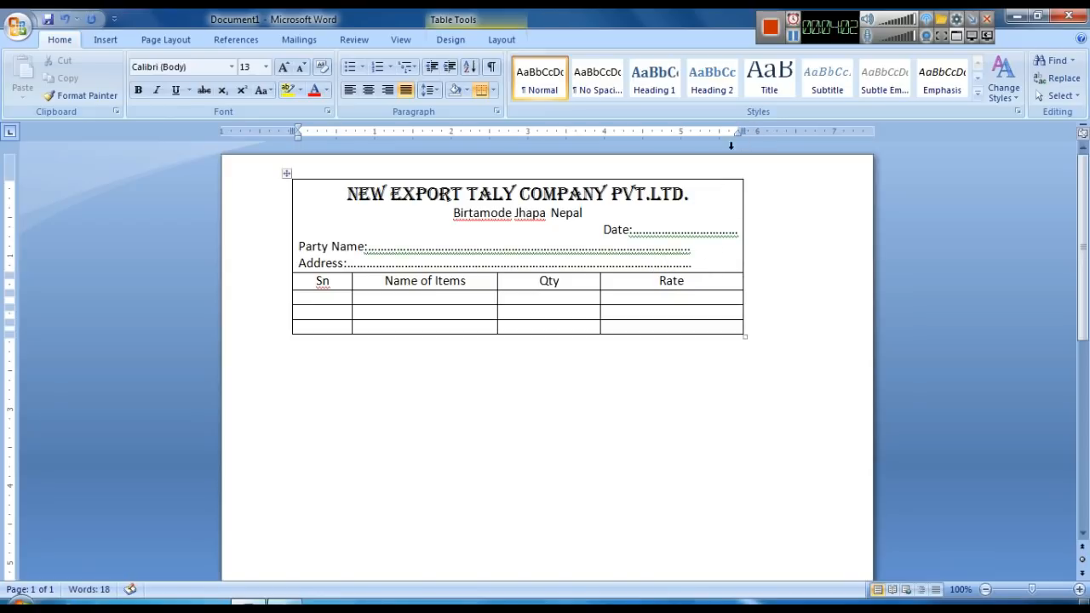
# Shorten the dotted blank after "Date:" and narrow the Rate and Qty columns.
pyautogui.click(727, 234)
pyautogui.press('BackSpace')
pyautogui.press('BackSpace')
pyautogui.moveTo(743, 127); pyautogui.dragTo(713, 130)
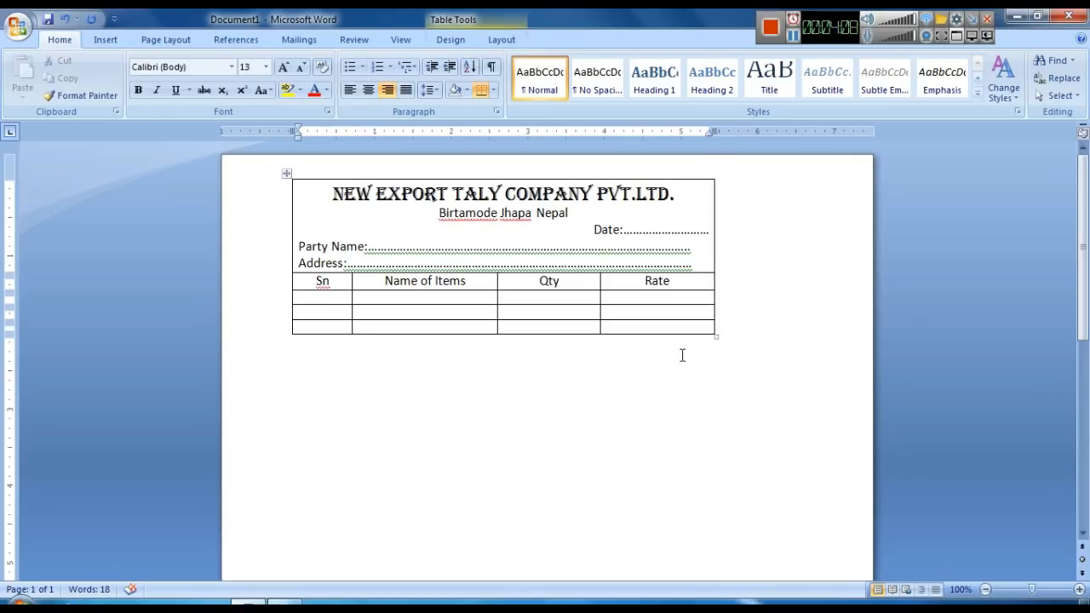
pyautogui.click(579, 279)
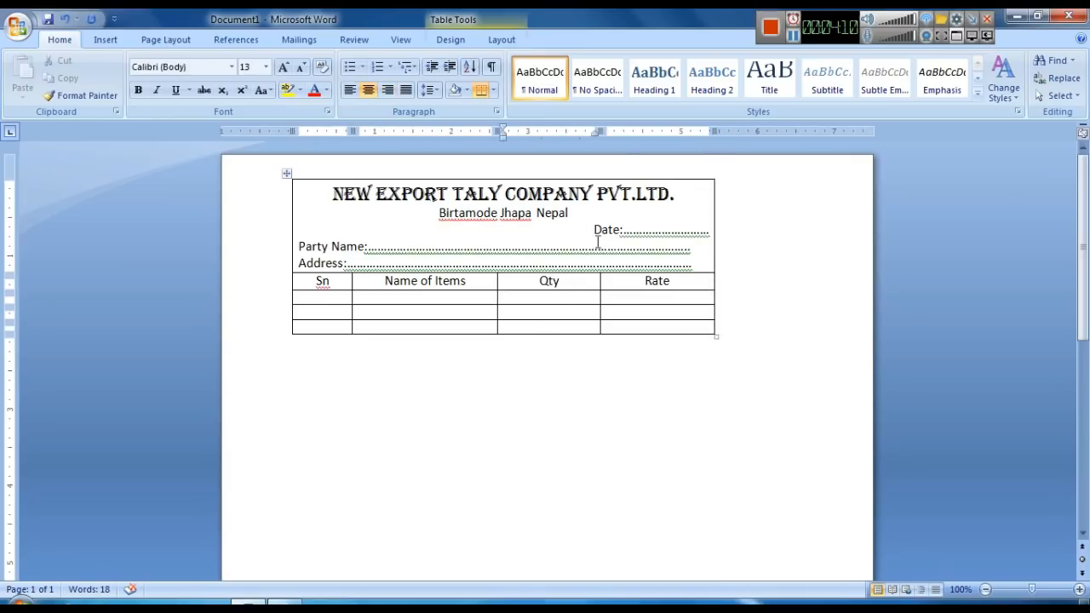
pyautogui.moveTo(600, 130); pyautogui.dragTo(585, 130)
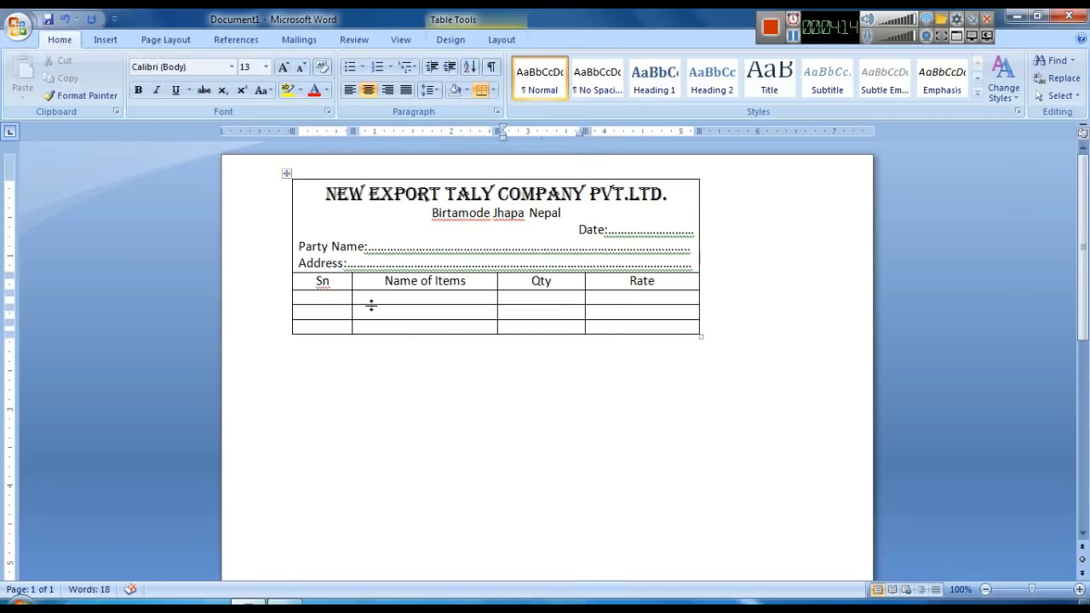
# Increase the height of the empty row below the column headings to about 3.6 inches for the item entries.
pyautogui.moveTo(372, 305); pyautogui.dragTo(401, 536)
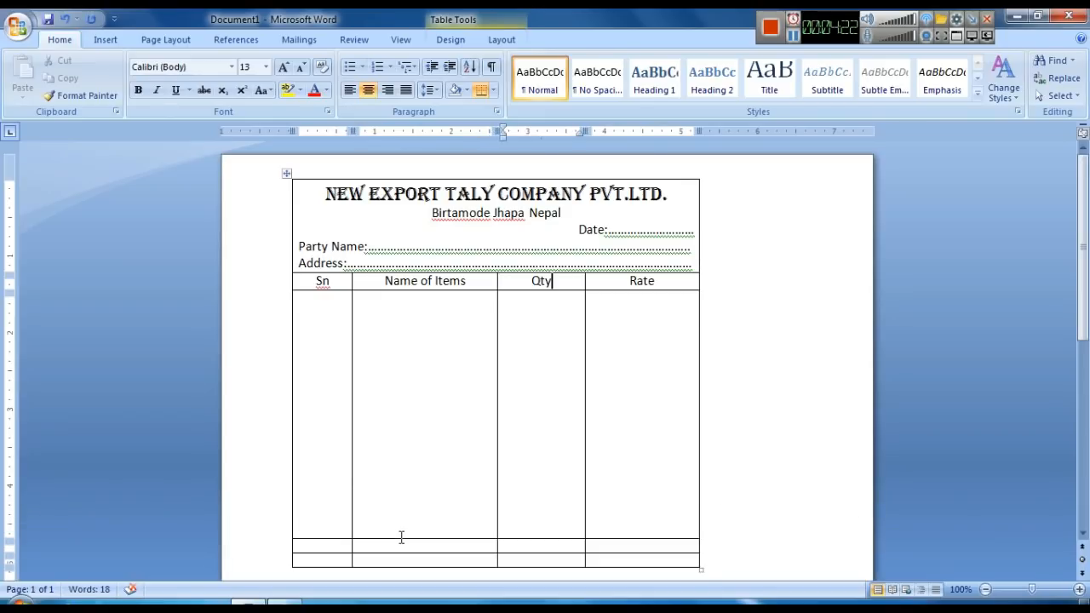
pyautogui.scroll(-1, 403, 531)
pyautogui.moveTo(416, 501); pyautogui.dragTo(419, 516)
pyautogui.scroll(1, 469, 512)
pyautogui.scroll(-2, 469, 511)
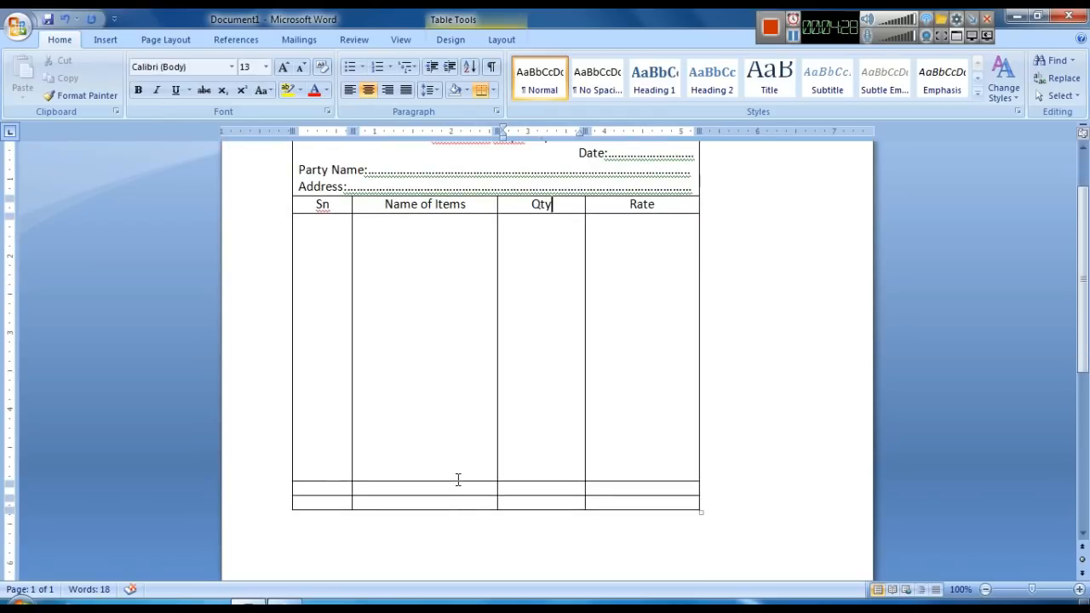
pyautogui.moveTo(456, 481); pyautogui.dragTo(455, 490)
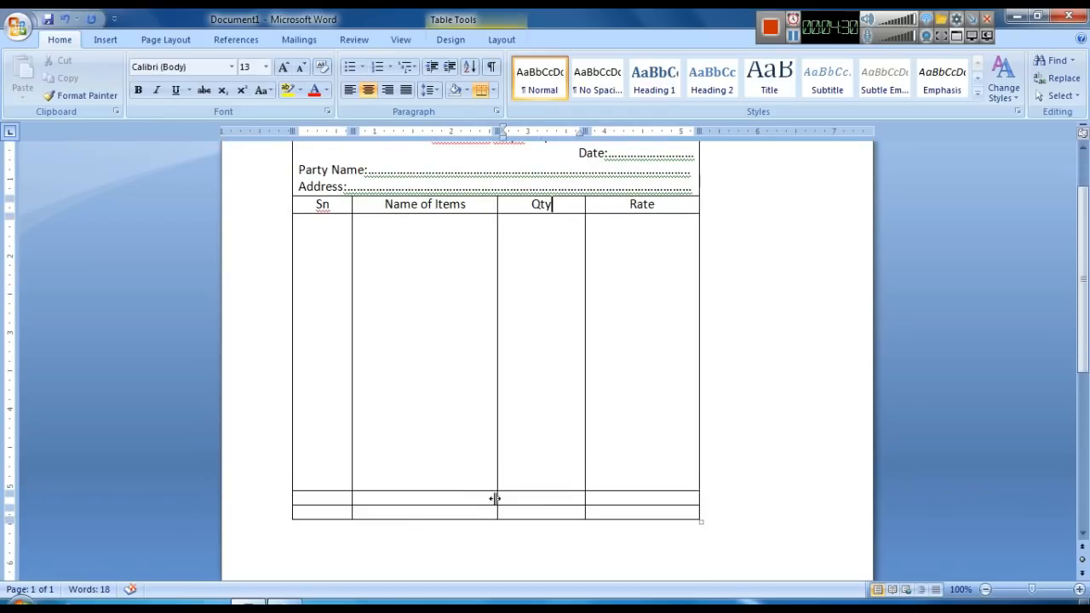
# Insert three more rows below the last row of the table.
pyautogui.click(624, 511)
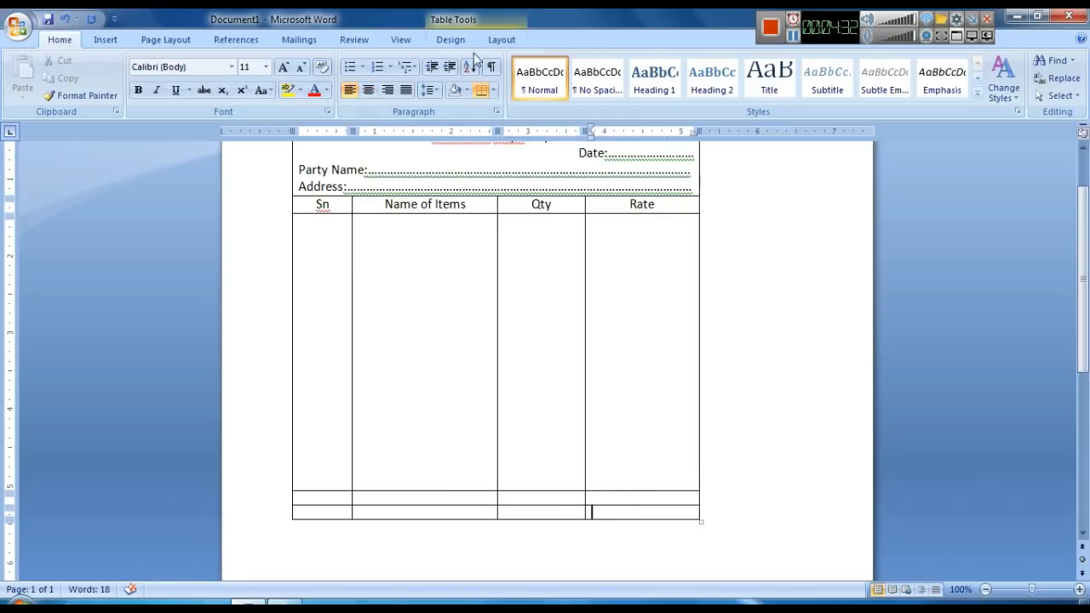
pyautogui.click(502, 39)
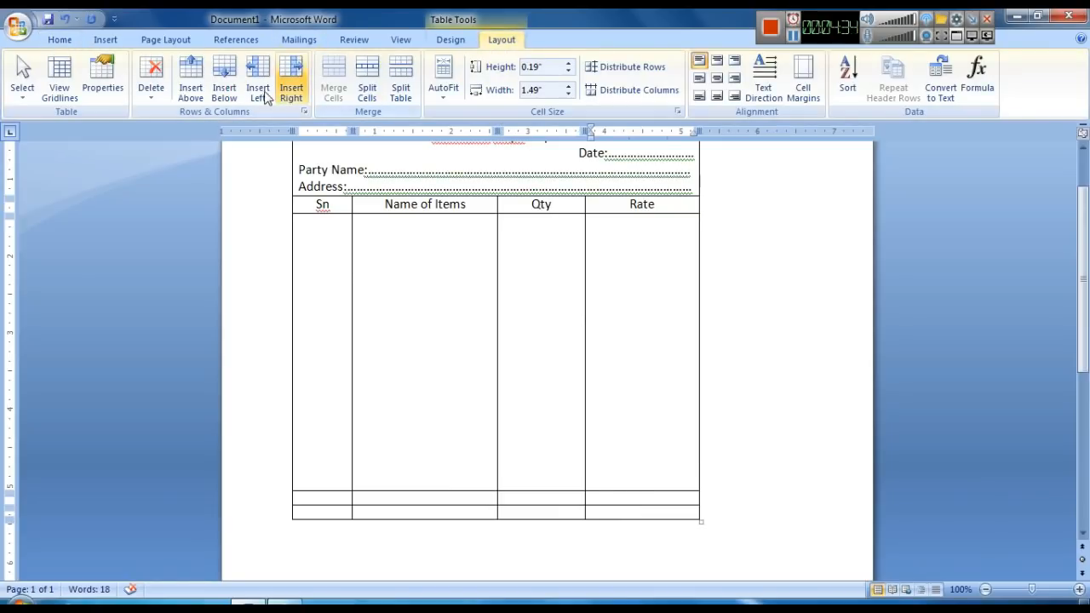
pyautogui.click(225, 93)
pyautogui.click(224, 92)
pyautogui.click(225, 93)
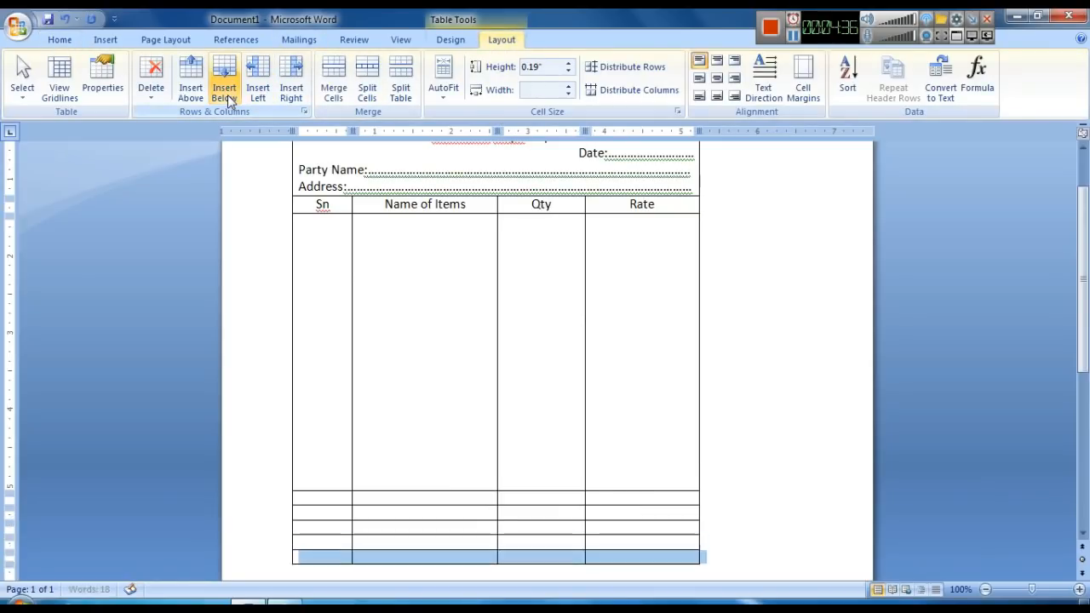
# Merge the first two columns' cells across the four rows directly below the tall item row.
pyautogui.click(397, 498)
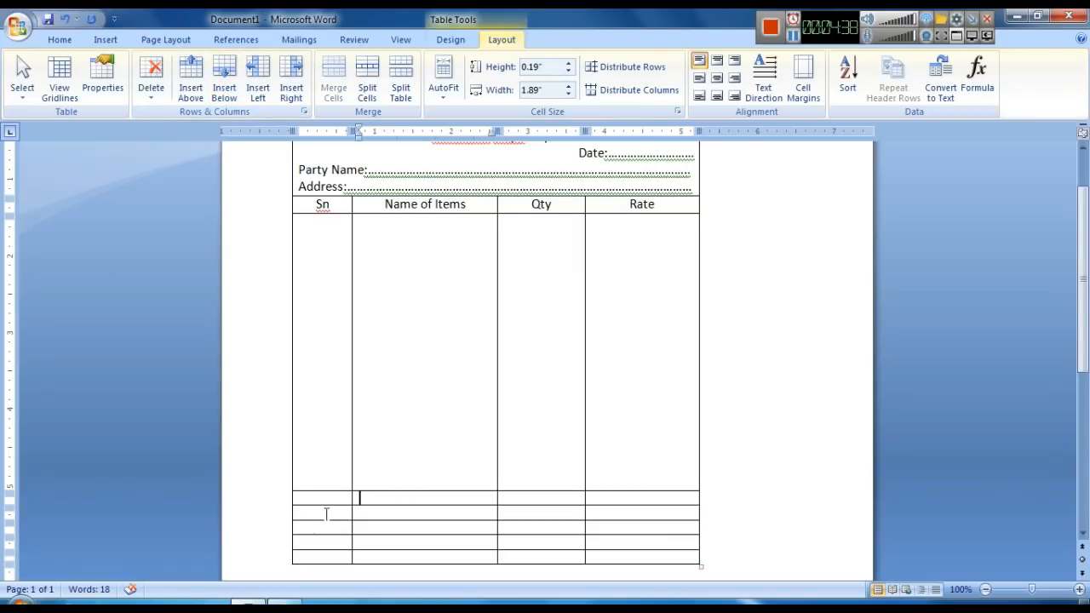
pyautogui.moveTo(349, 510); pyautogui.dragTo(396, 541)
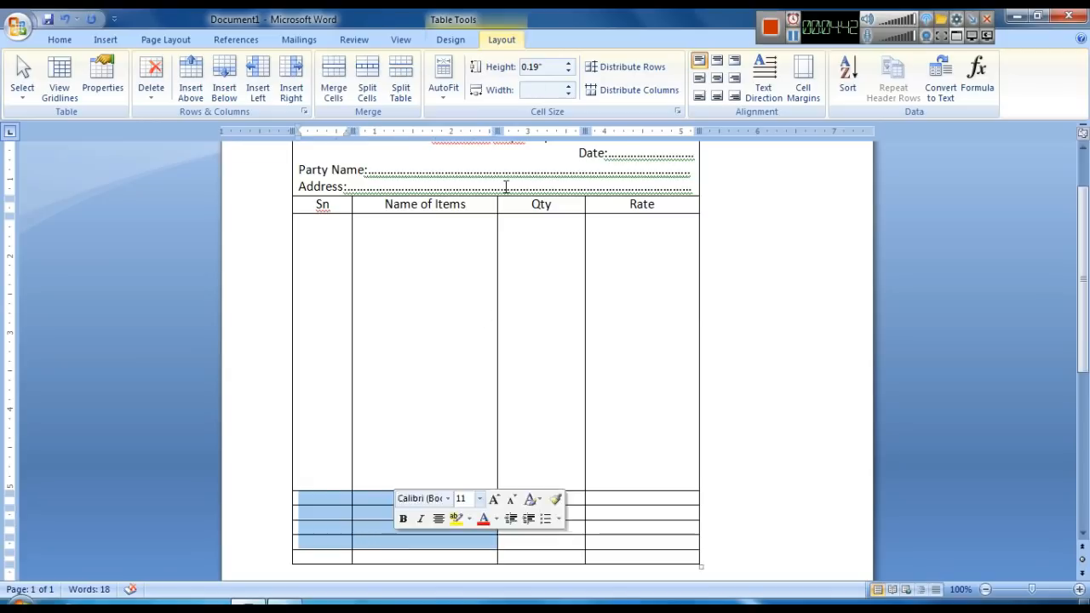
pyautogui.click(346, 91)
pyautogui.click(428, 523)
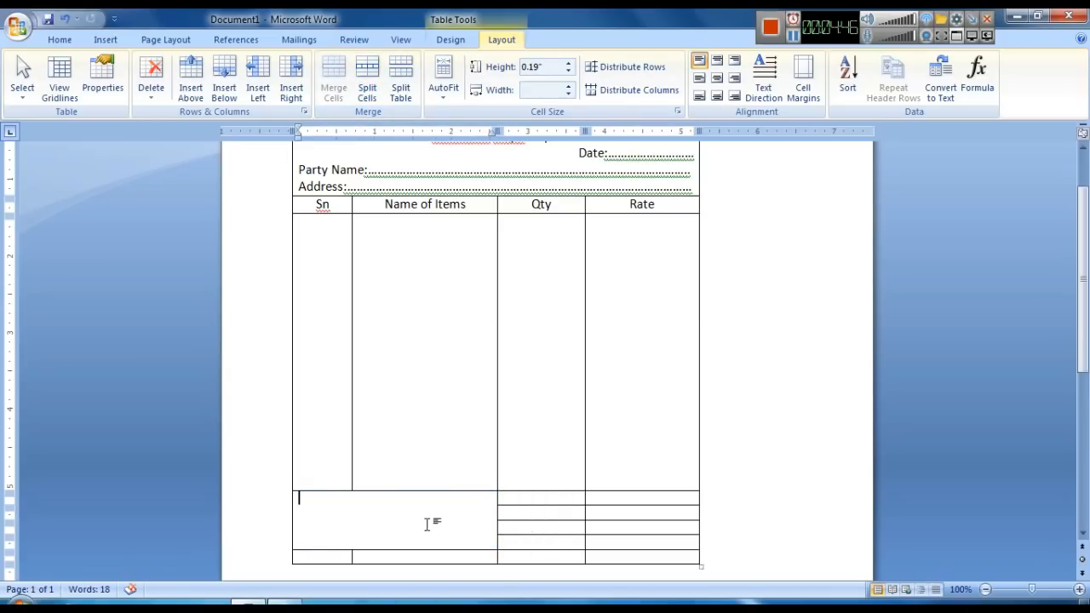
# Enter "In Words:" in the merged cell and "Total Amount" in the Qty column cell beside it.
pyautogui.write('In Words:')
pyautogui.click(549, 500)
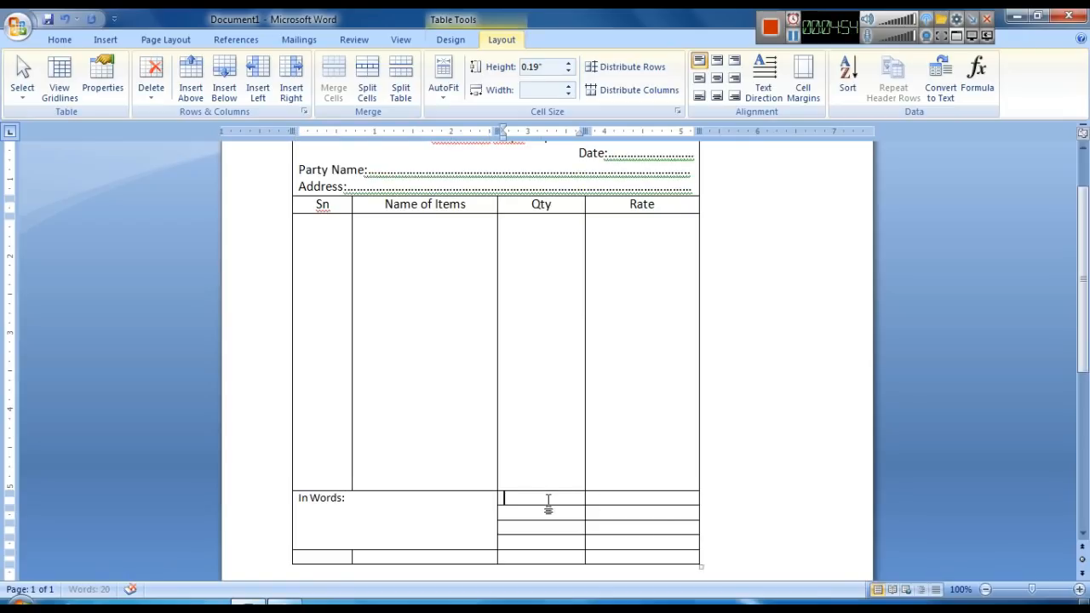
pyautogui.write('Total Amo')
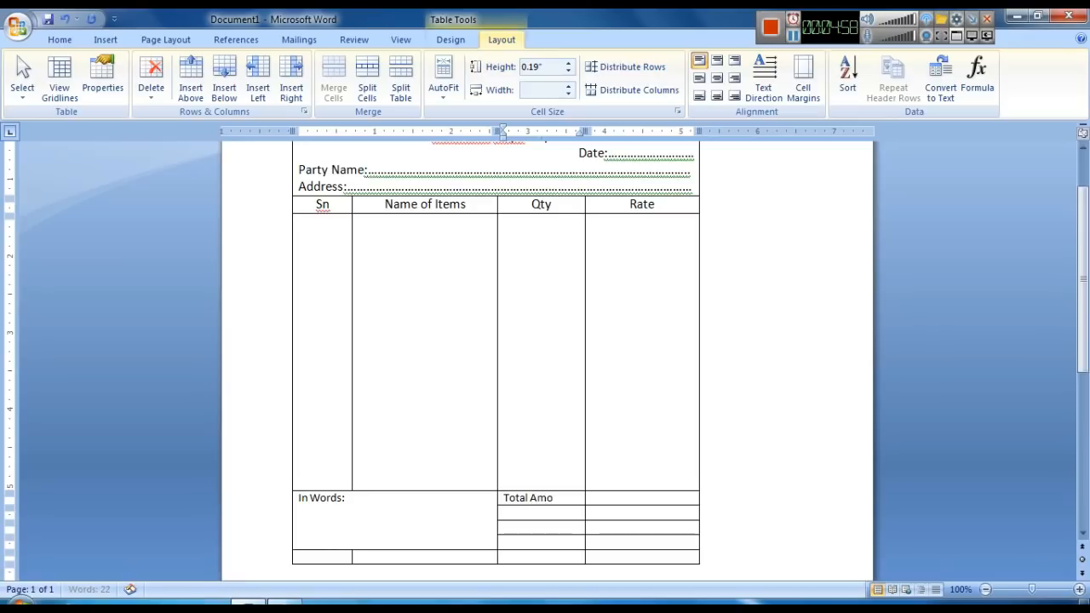
pyautogui.write('unt')
pyautogui.click(574, 511)
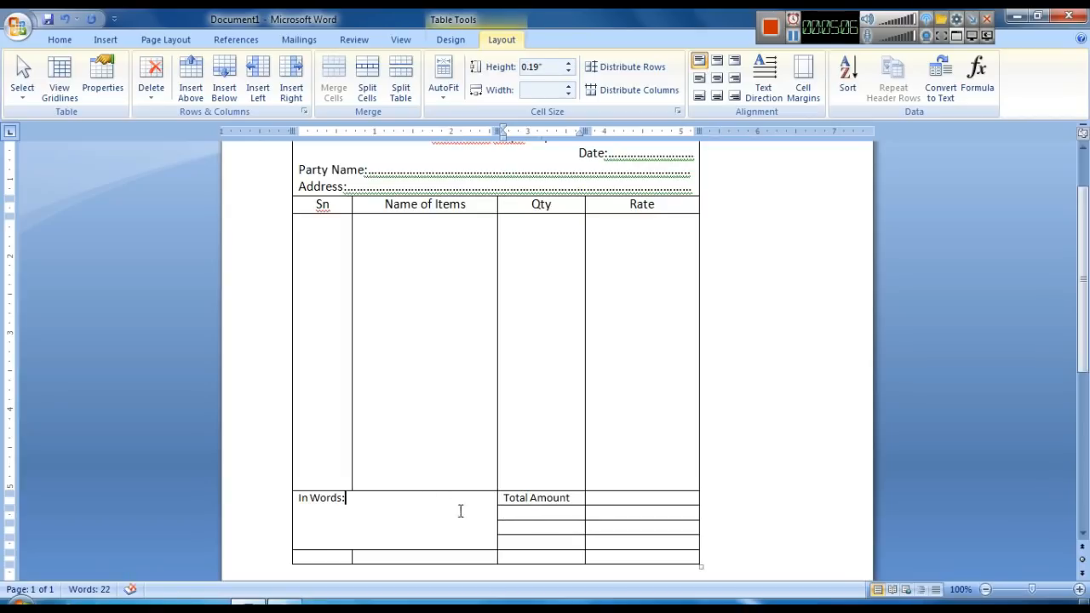
# Set the font size of all rows below the tall item row to 12.
pyautogui.moveTo(409, 499); pyautogui.dragTo(564, 555)
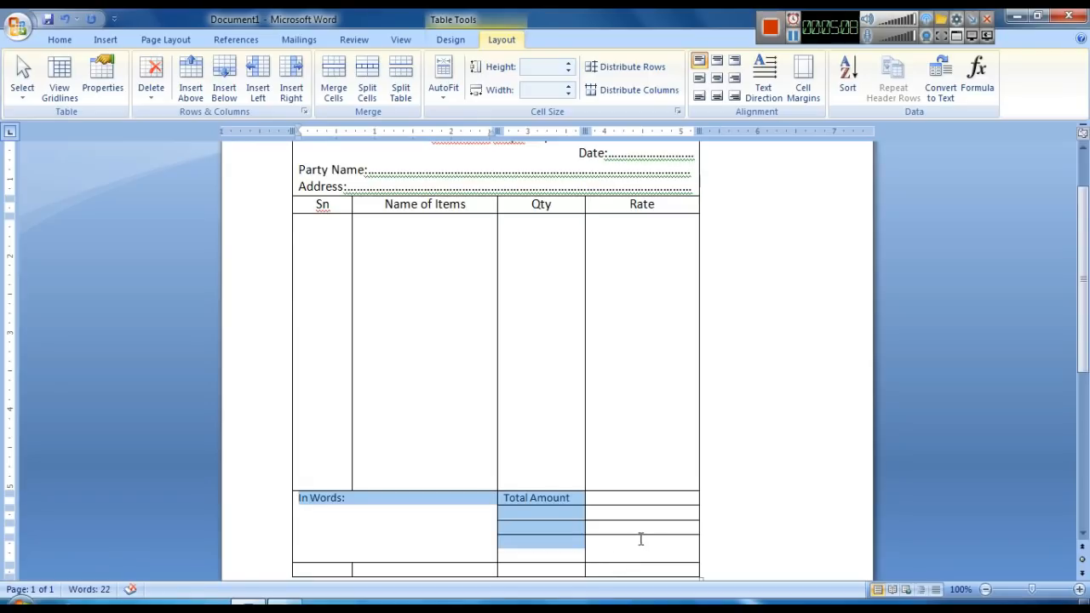
pyautogui.hotkey('ctrl', 'z')
pyautogui.moveTo(502, 514); pyautogui.dragTo(613, 536)
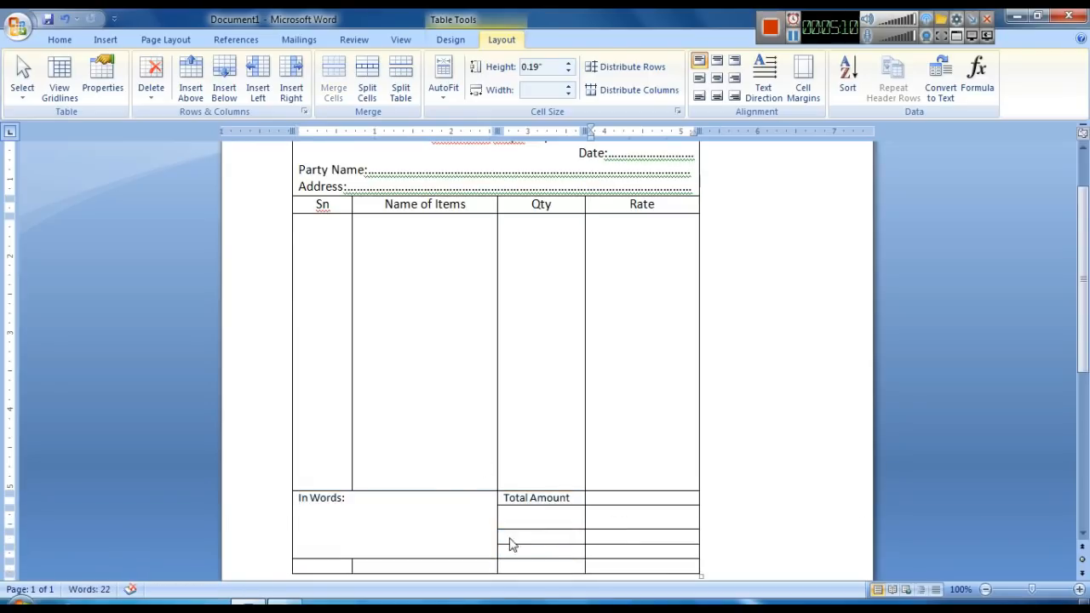
pyautogui.moveTo(382, 510); pyautogui.dragTo(605, 562)
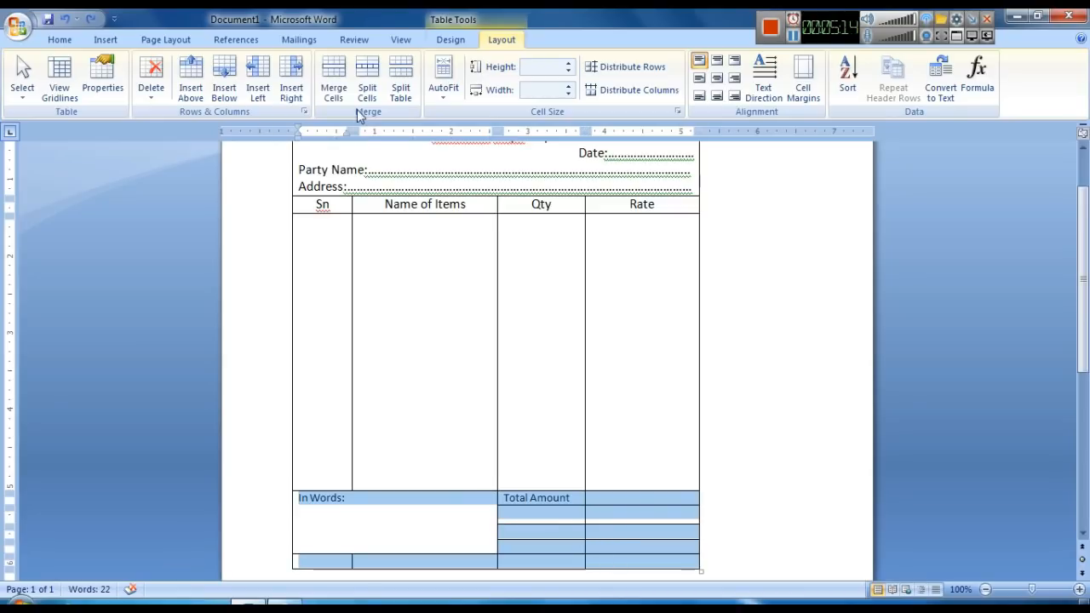
pyautogui.click(450, 38)
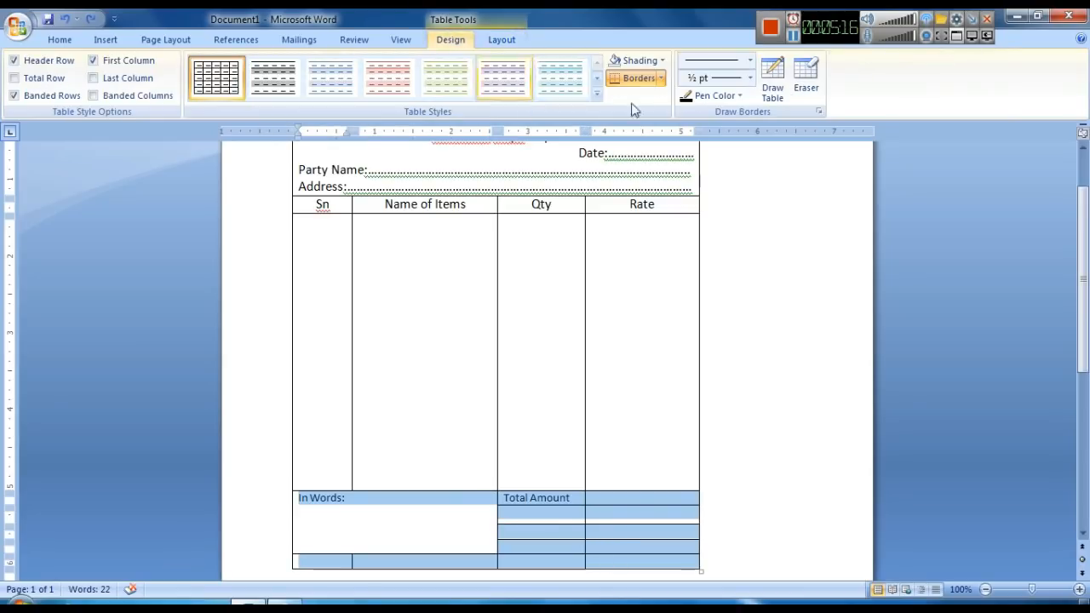
pyautogui.click(68, 40)
pyautogui.click(266, 66)
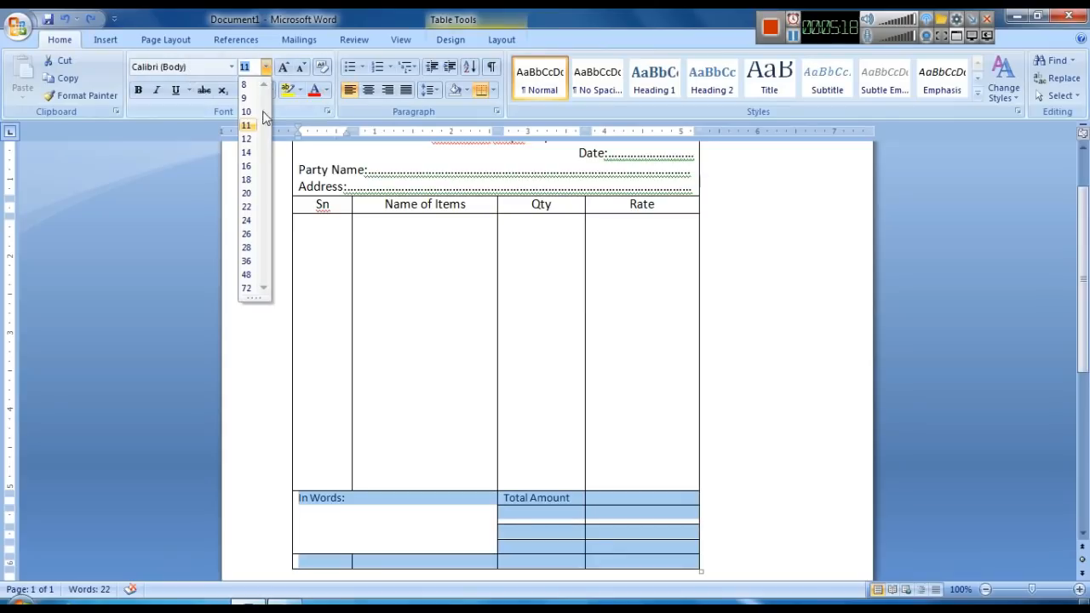
pyautogui.click(248, 139)
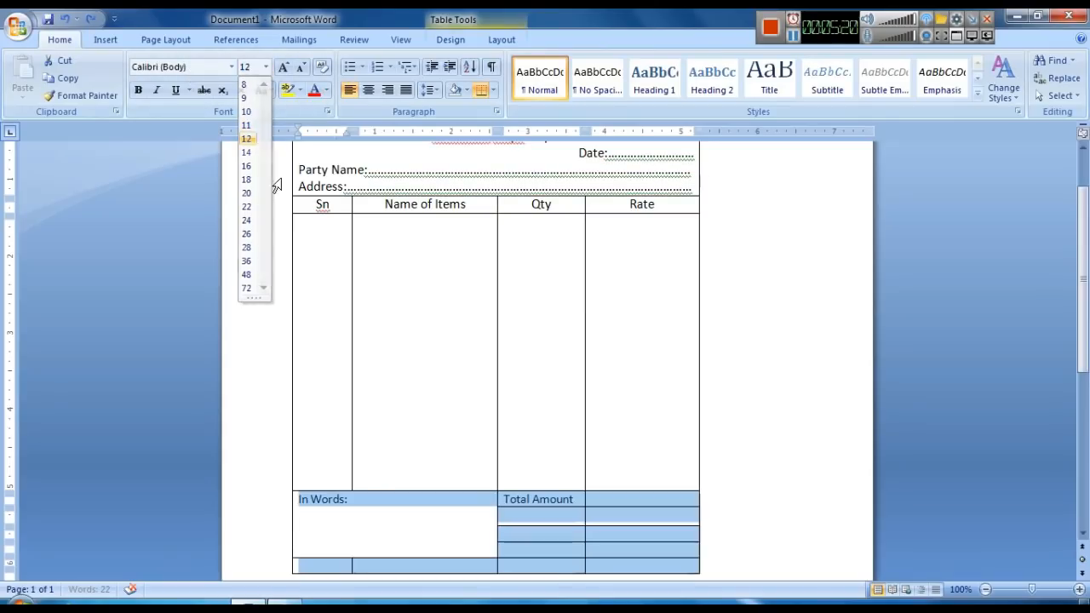
# Reduce the height of the row below Total Amount to match its neighbours and enter "Vat", "Discount" and "Grand Total" in the Qty column.
pyautogui.click(562, 517)
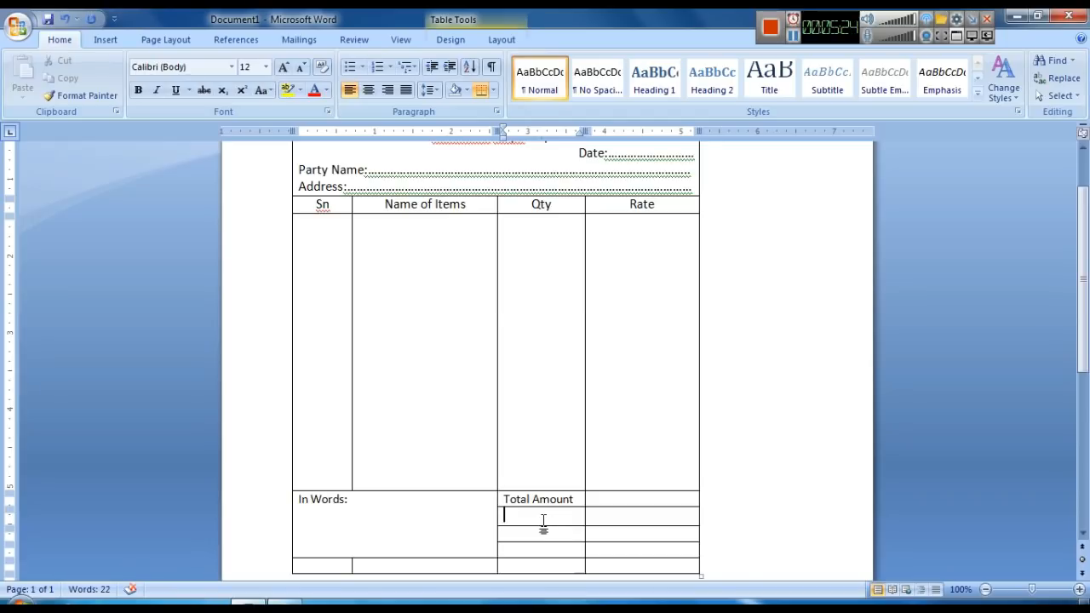
pyautogui.moveTo(538, 528); pyautogui.dragTo(538, 523)
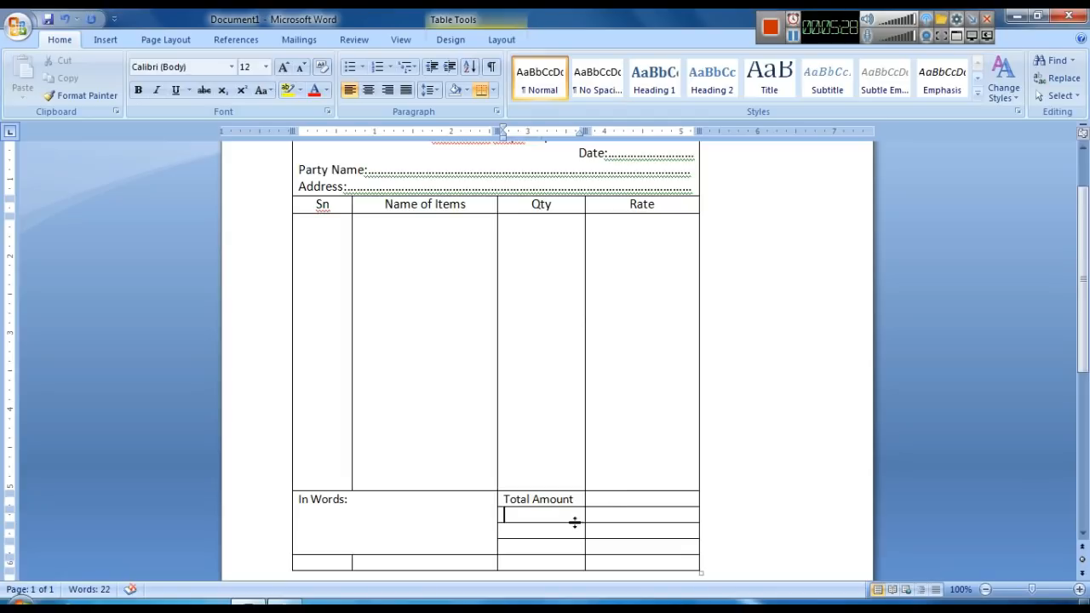
pyautogui.write('Vat')
pyautogui.press('Down')
pyautogui.write('Discount')
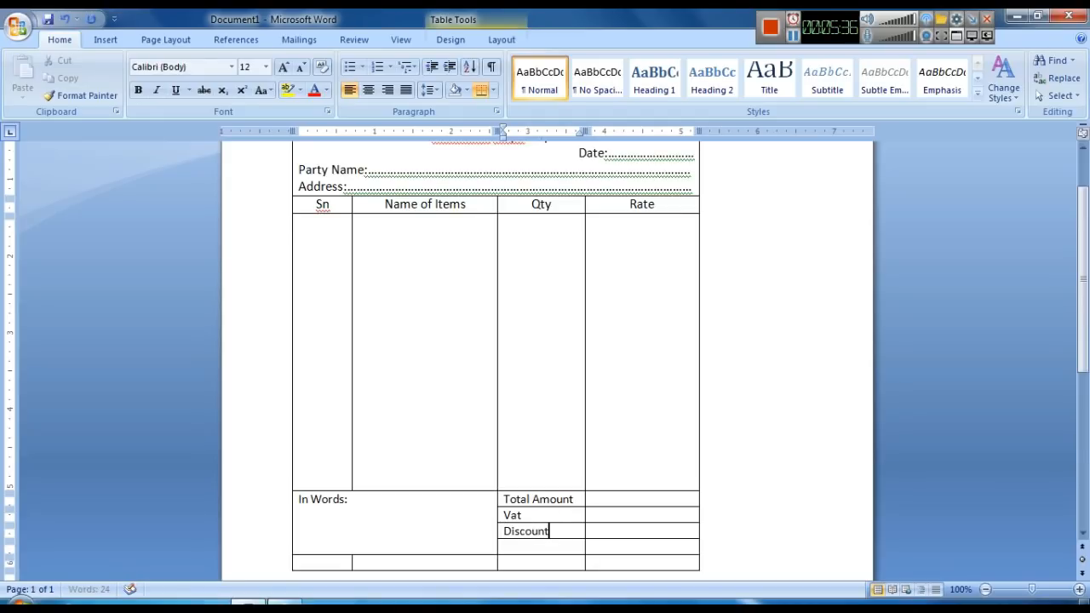
pyautogui.press('Down')
pyautogui.write('Grand Total')
# Merge all cells of the table's last row into one and increase the row's height to about 0.7 inches.
pyautogui.scroll(-3, 560, 528)
pyautogui.click(346, 449)
pyautogui.hotkey('shift', 'Right')
pyautogui.hotkey('shift', 'Right')
pyautogui.hotkey('shift', 'Right')
pyautogui.hotkey('shift', 'Right')
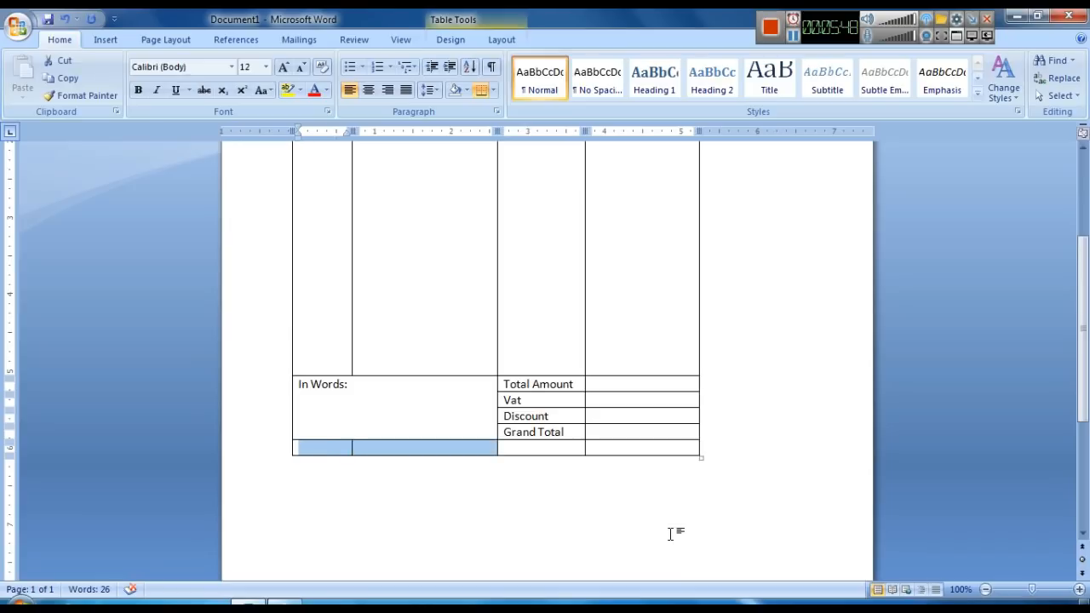
pyautogui.click(501, 39)
pyautogui.click(333, 81)
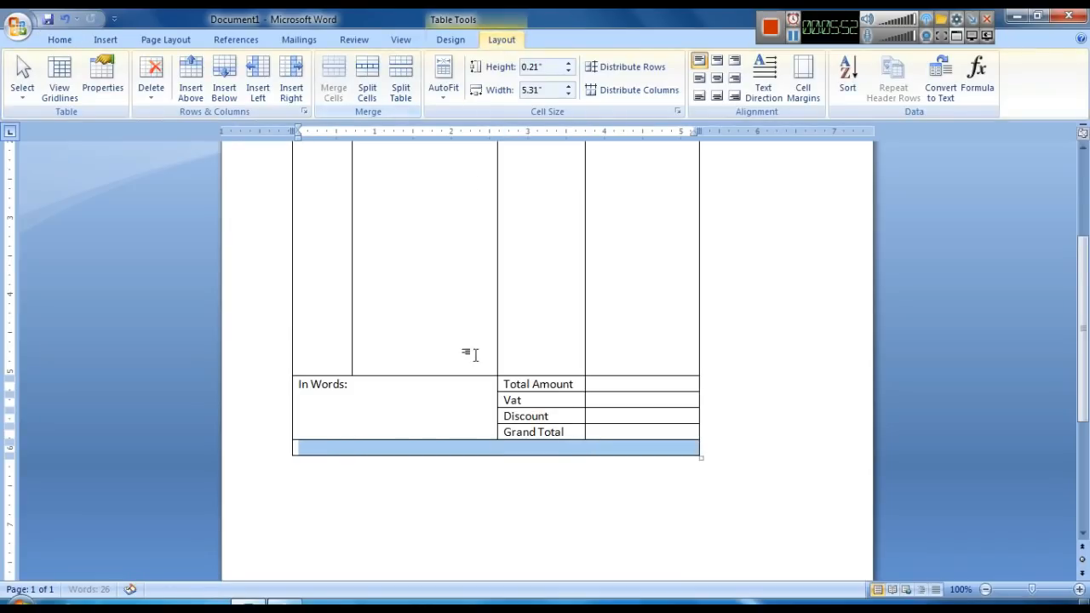
pyautogui.click(545, 464)
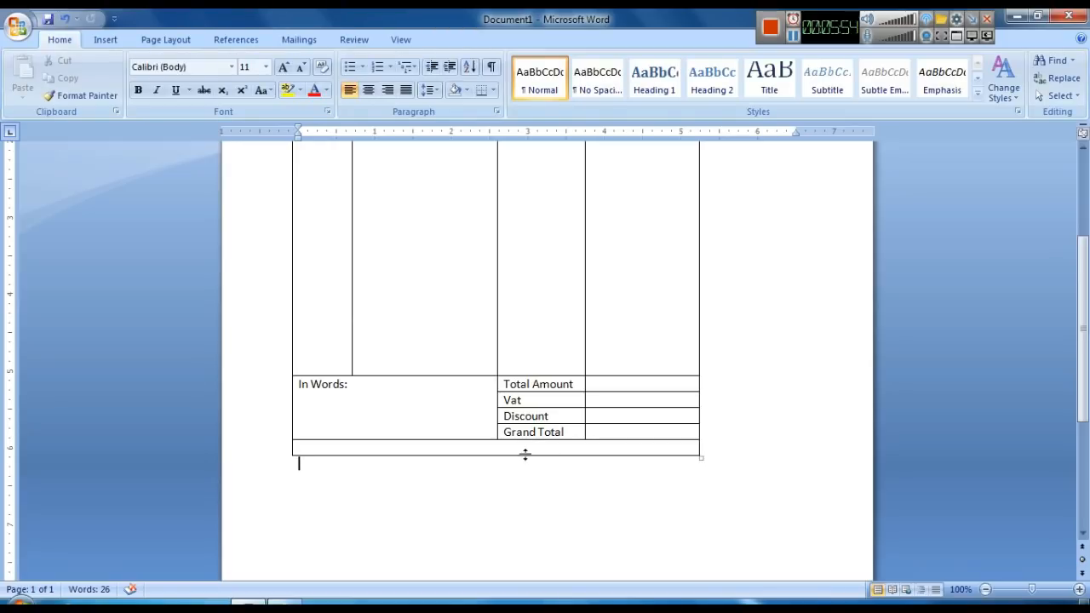
pyautogui.moveTo(522, 454); pyautogui.dragTo(516, 491)
pyautogui.click(471, 468)
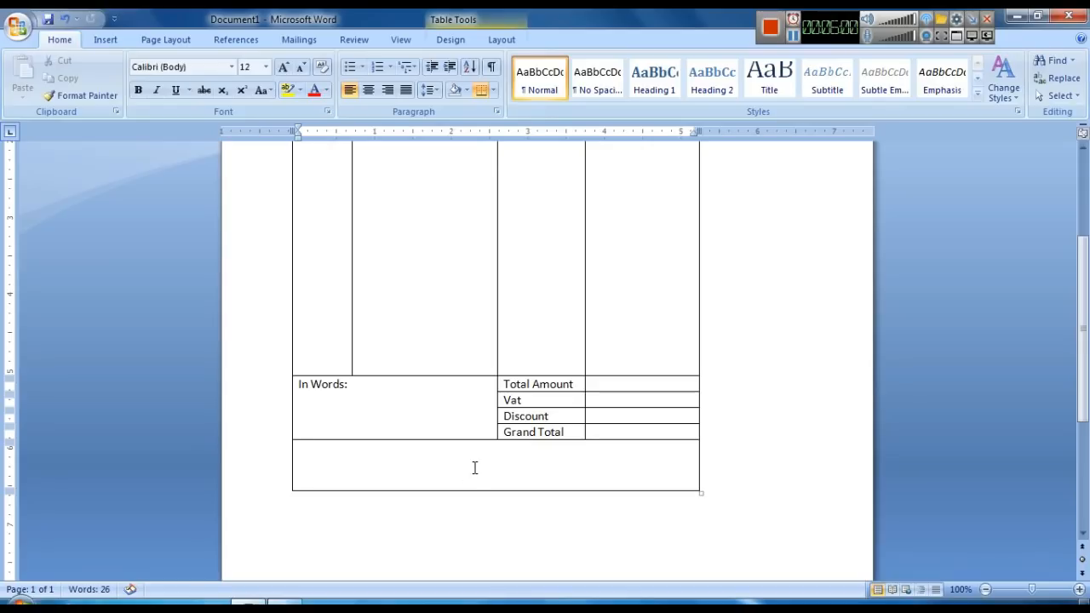
pyautogui.press('Tab')
pyautogui.press('Tab')
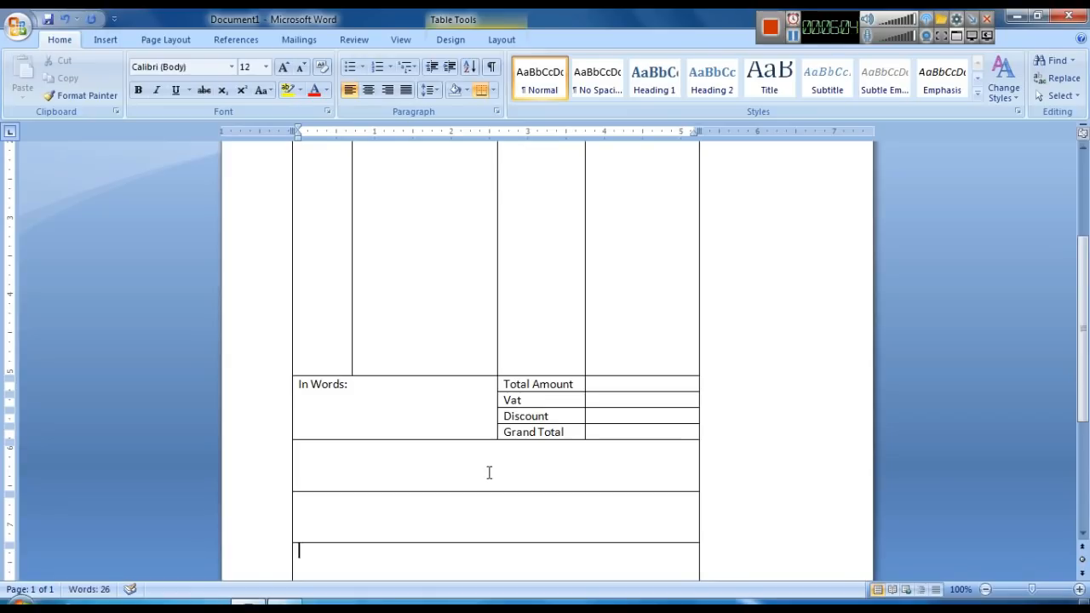
pyautogui.hotkey('ctrl', 'z')
pyautogui.hotkey('ctrl', 'z')
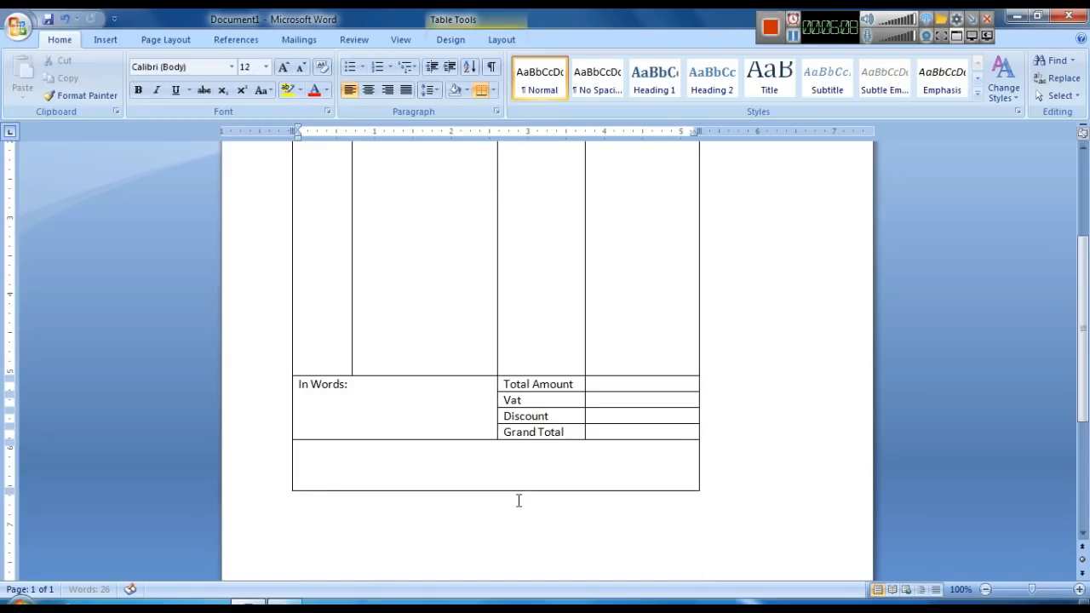
# Enter "Signature" toward the right end of the merged bottom row, with a dotted signature line above it.
pyautogui.doubleClick(586, 479)
pyautogui.write('Sig')
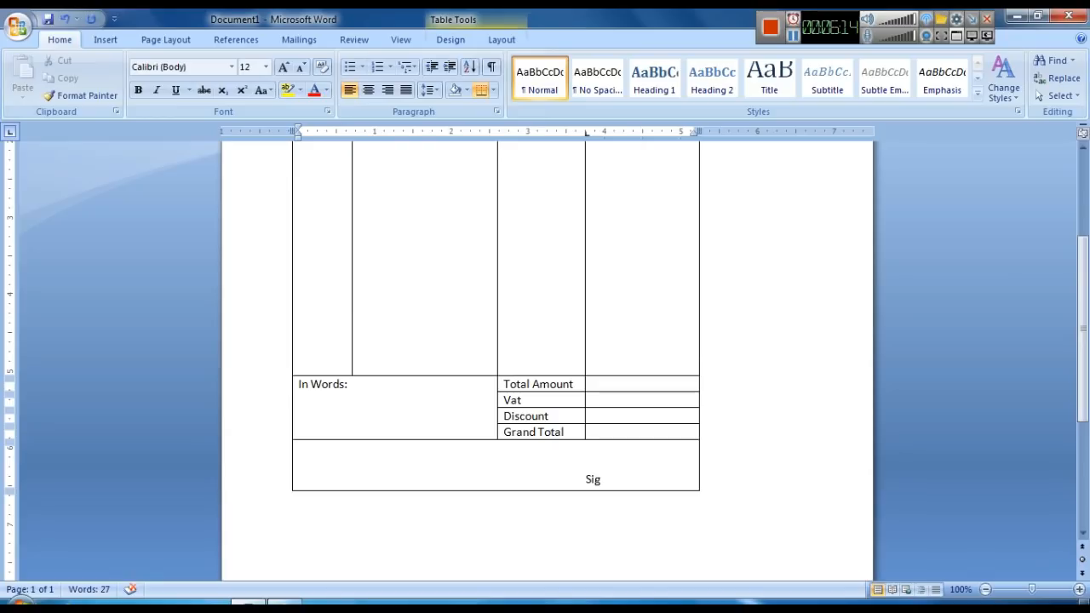
pyautogui.write('nature')
pyautogui.press('BackSpace')
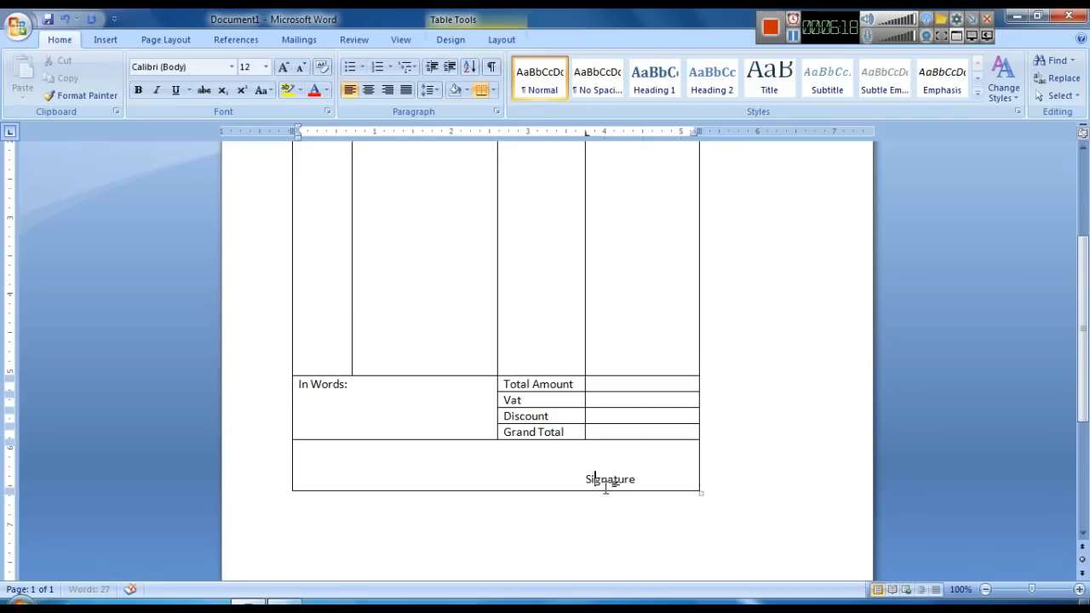
pyautogui.press('Left')
pyautogui.press('Up')
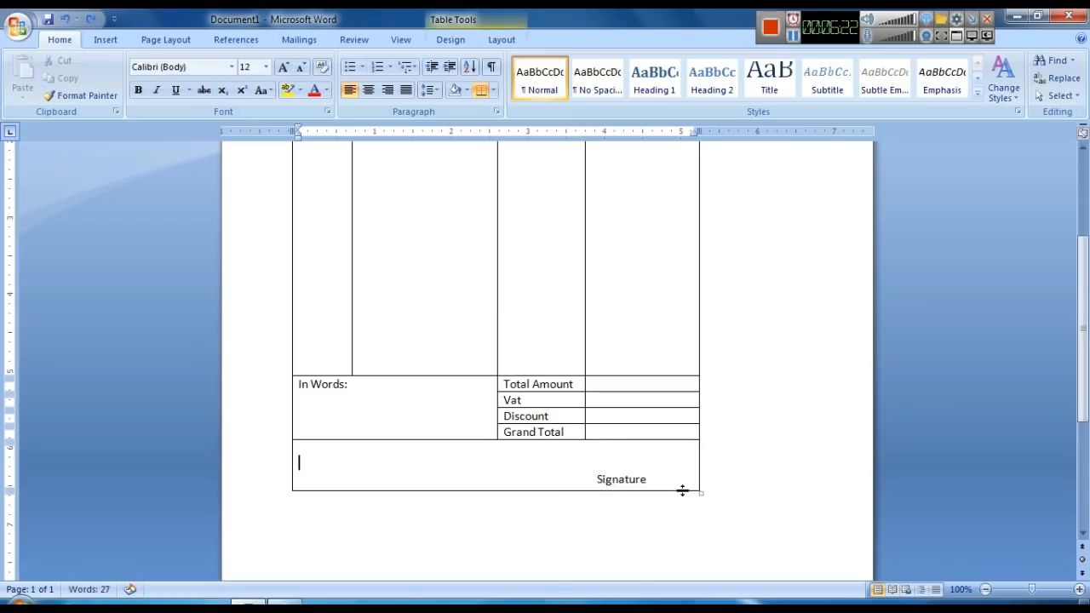
pyautogui.doubleClick(586, 464)
pyautogui.write('.....................')
# Activate the Draw Table pen and choose the double line style for the table's borders.
pyautogui.hotkey('ctrl', 'Home')
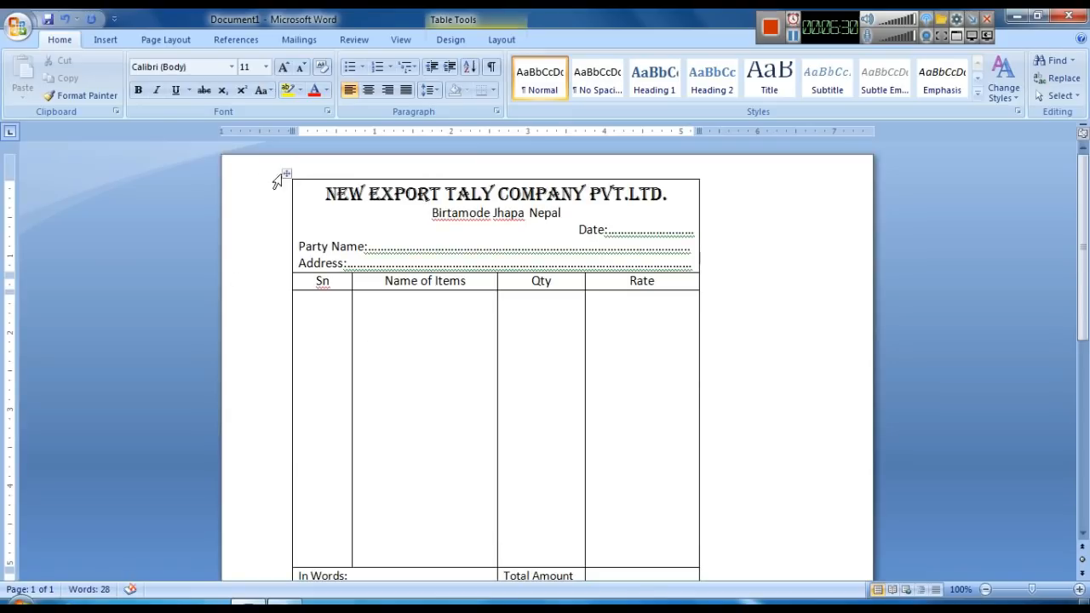
pyautogui.click(286, 173)
pyautogui.click(501, 39)
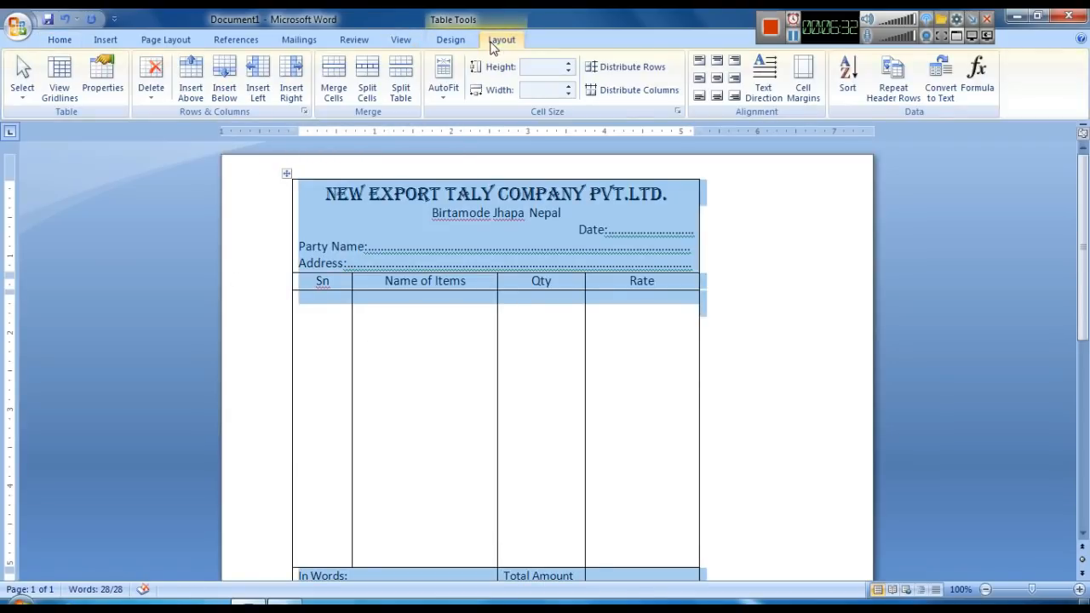
pyautogui.click(769, 223)
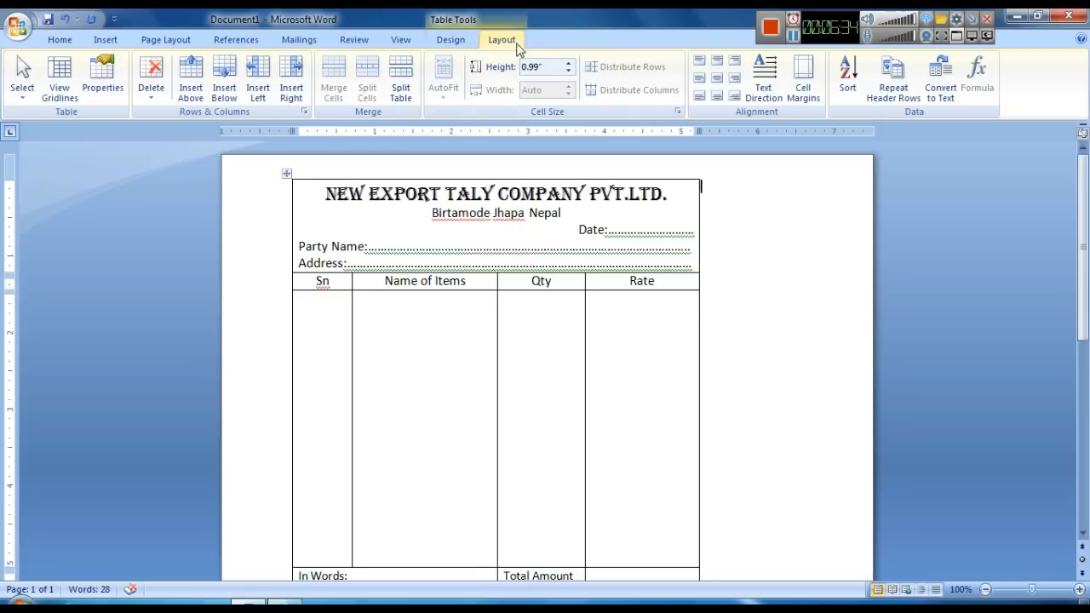
pyautogui.click(468, 43)
pyautogui.click(770, 81)
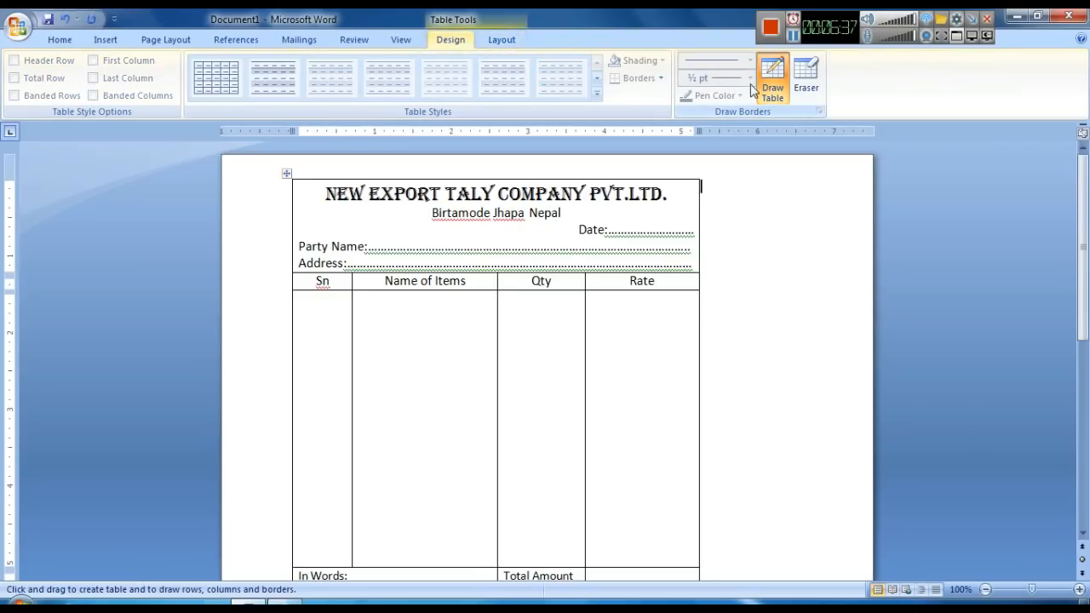
pyautogui.click(628, 374)
pyautogui.click(750, 60)
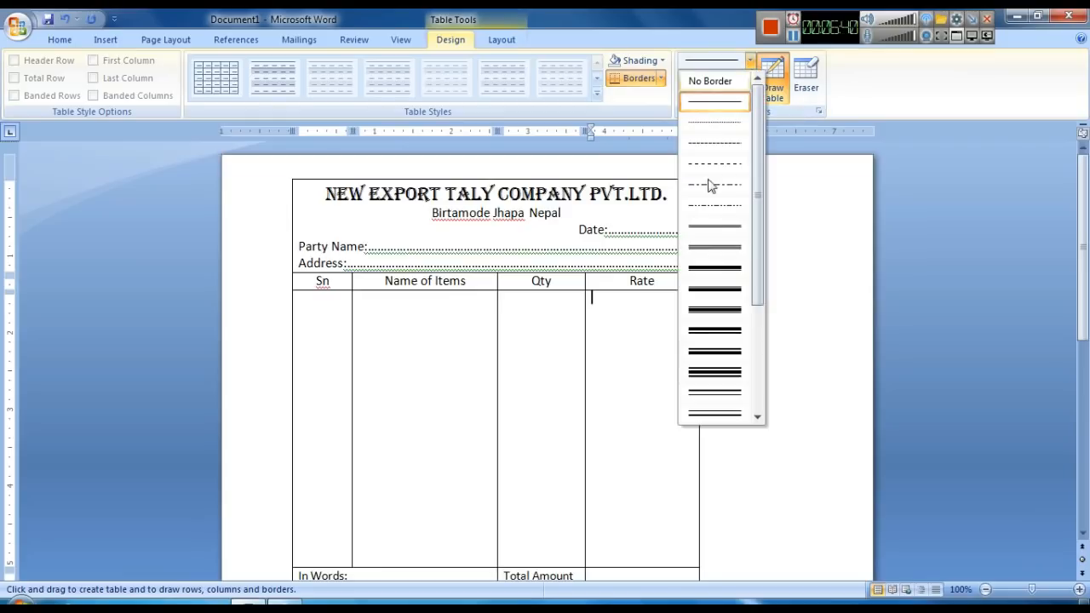
pyautogui.click(708, 228)
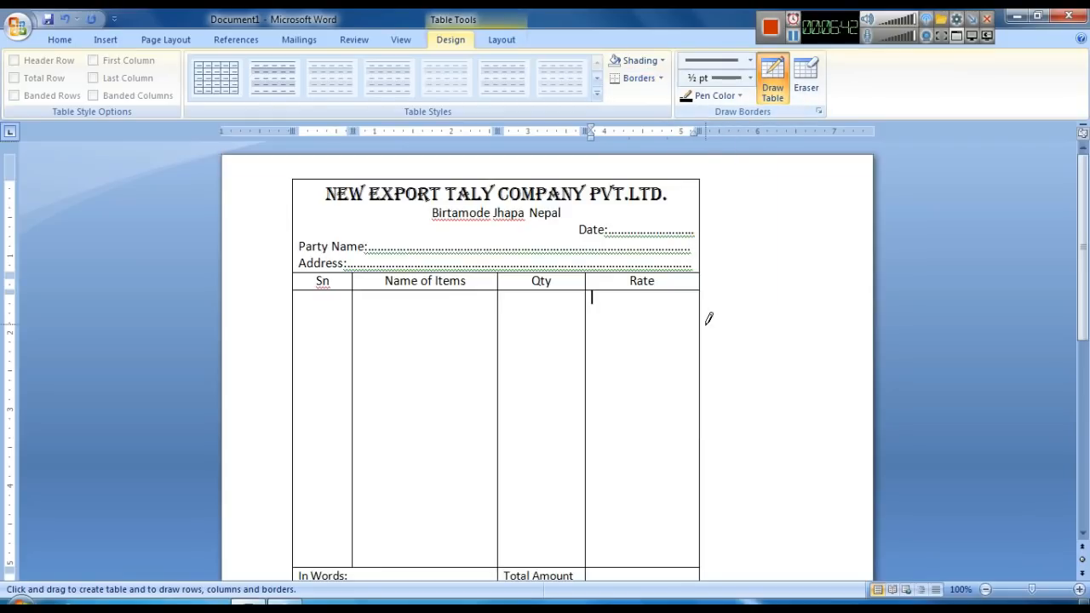
# Apply the double line to the table's top edge and to both outer side edges down to the end of the item row.
pyautogui.click(702, 317)
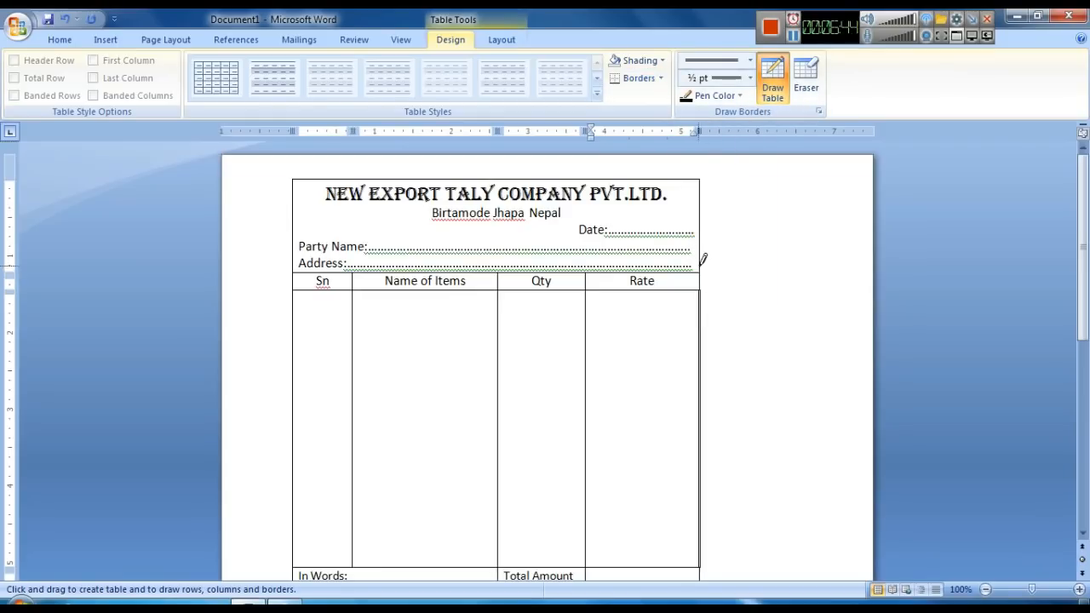
pyautogui.click(702, 278)
pyautogui.click(702, 246)
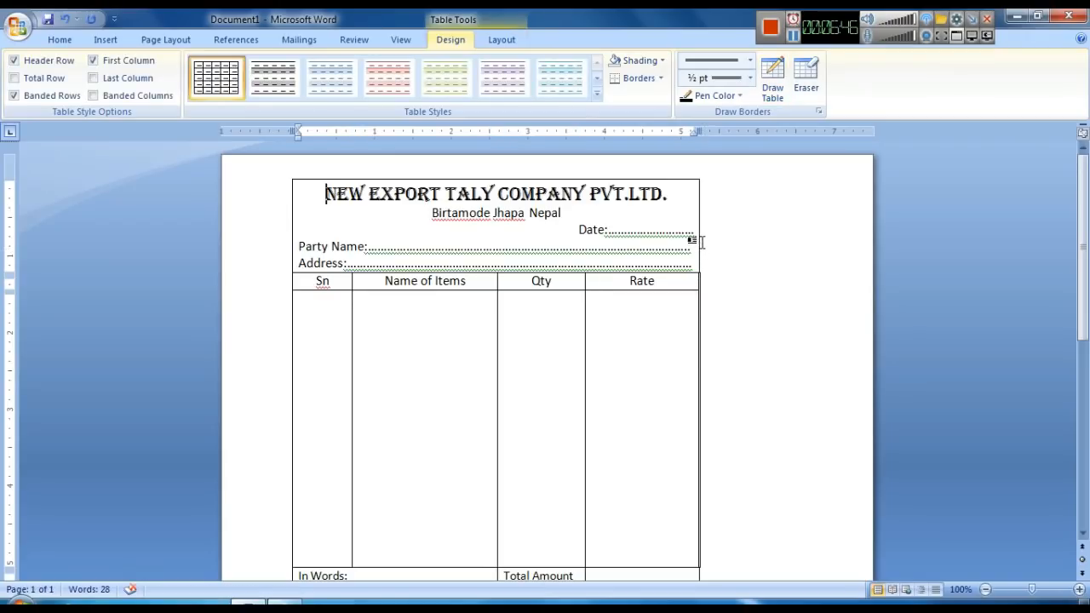
pyautogui.click(770, 98)
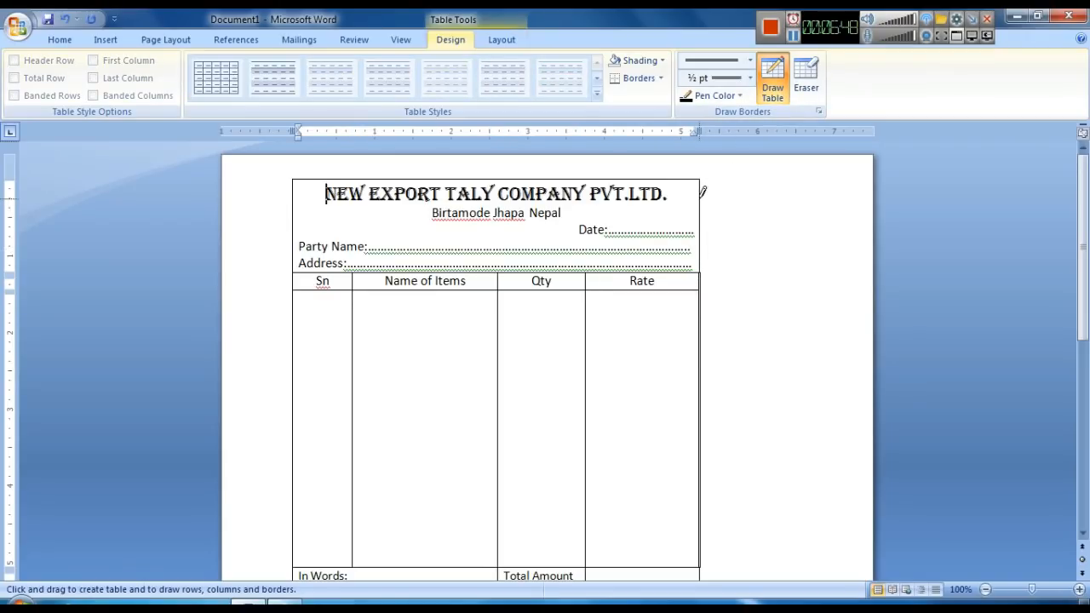
pyautogui.click(602, 179)
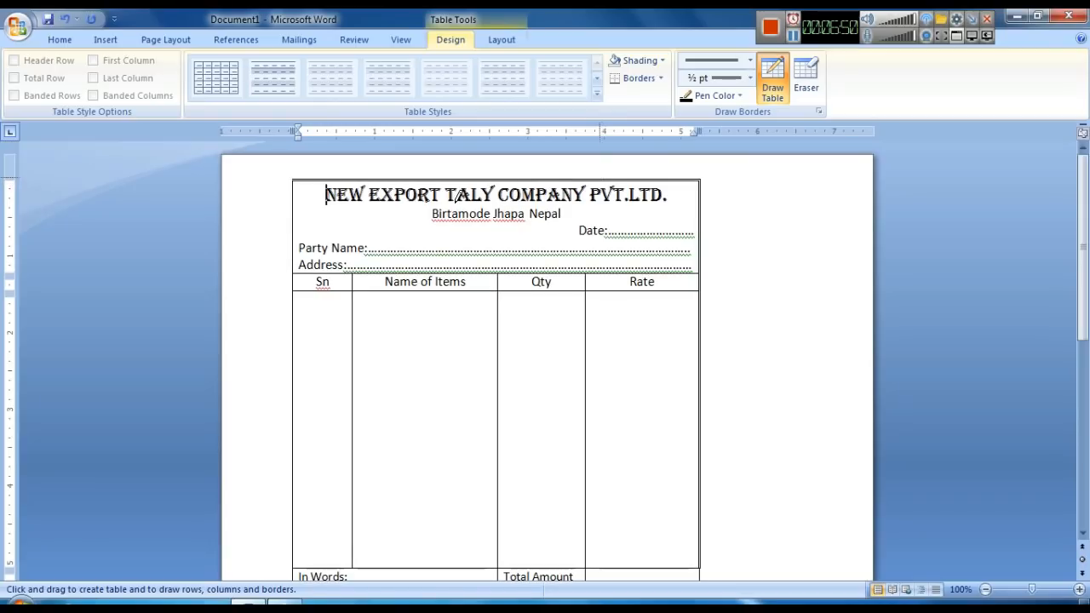
pyautogui.click(294, 243)
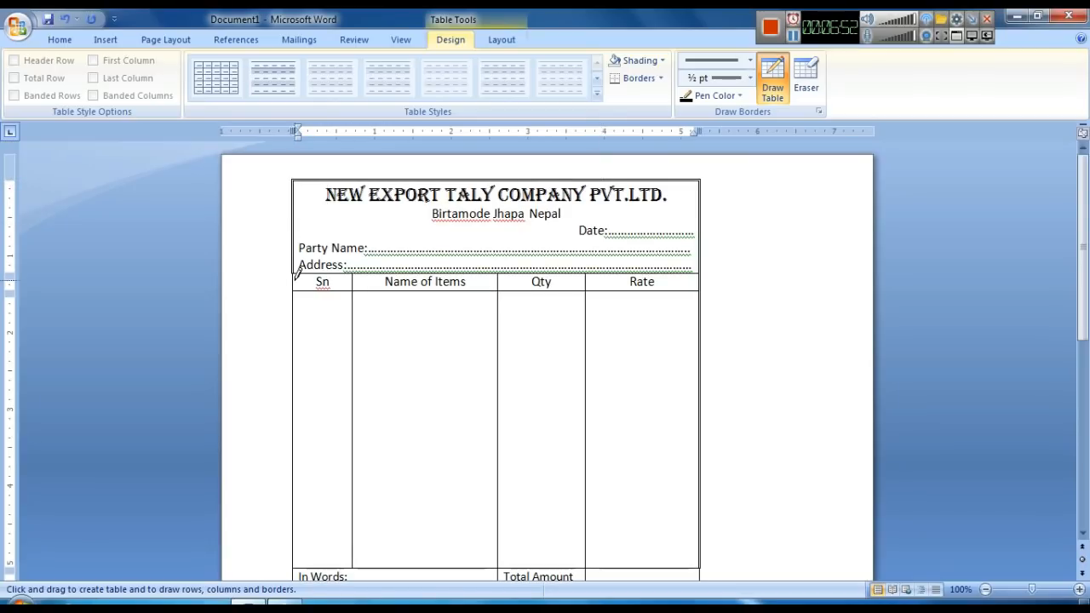
pyautogui.click(295, 320)
# Apply the double line to the left, bottom and right outer edges of the totals and signature rows.
pyautogui.scroll(-5, 328, 358)
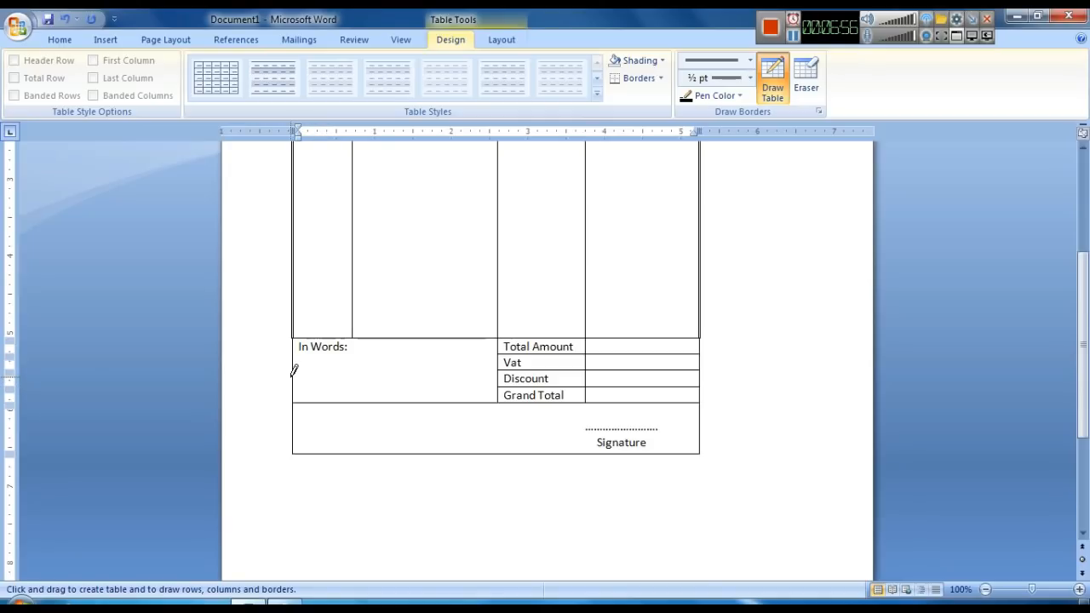
pyautogui.click(294, 373)
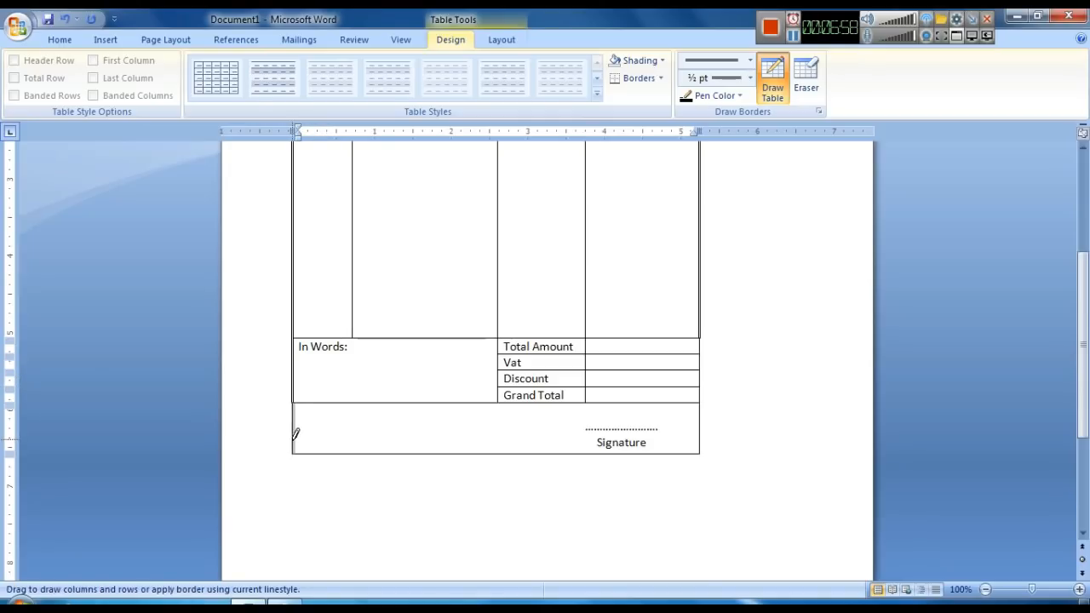
pyautogui.click(318, 451)
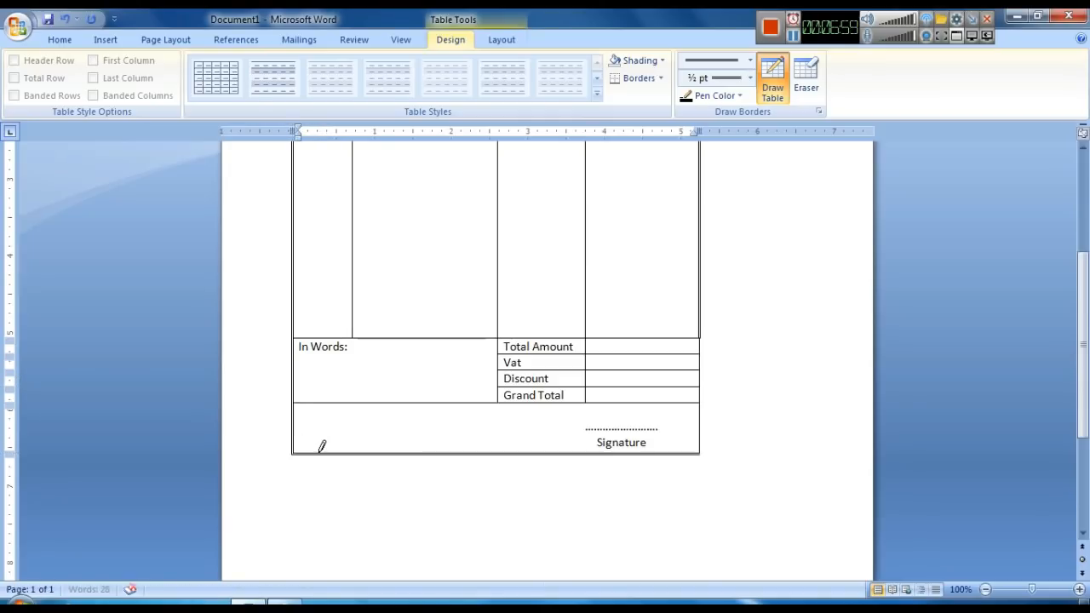
pyautogui.click(700, 429)
pyautogui.click(699, 395)
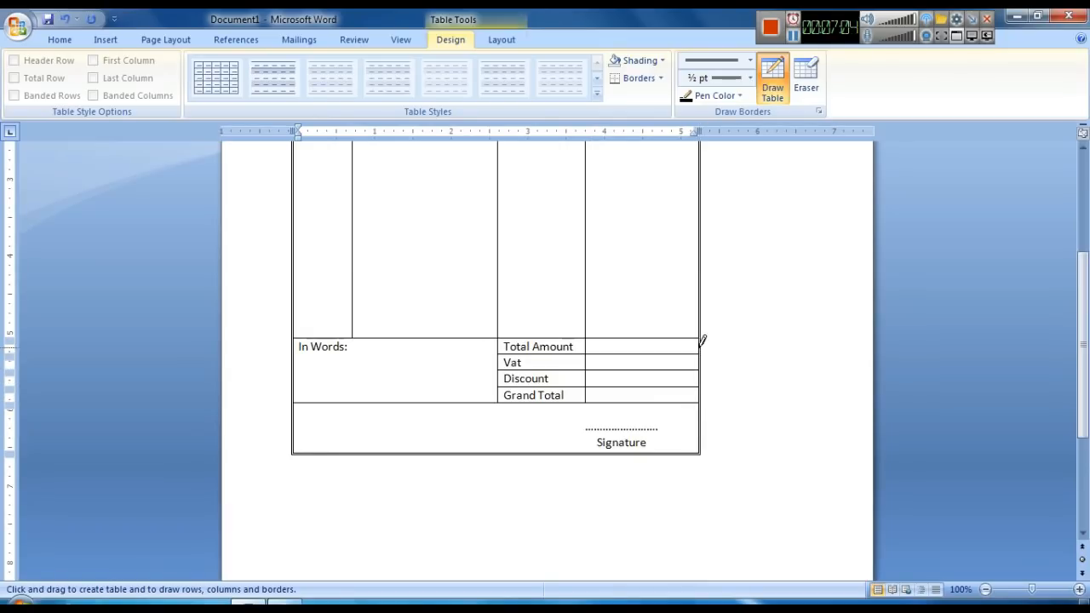
# Apply the double line along the full border between the item row and the totals section, and stop drawing table borders.
pyautogui.scroll(3, 608, 320)
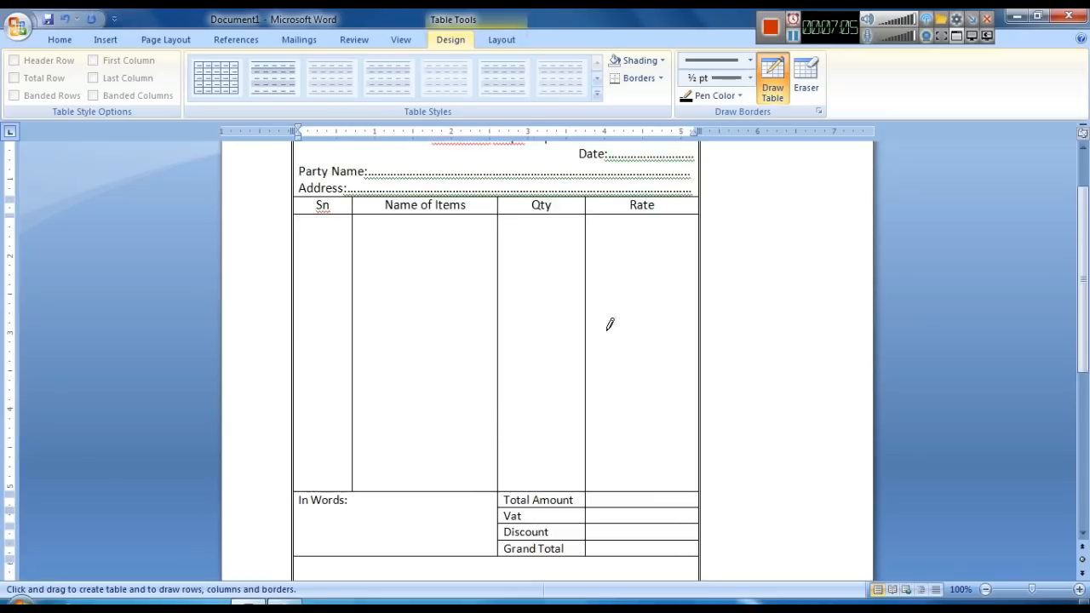
pyautogui.click(383, 489)
pyautogui.moveTo(333, 491); pyautogui.dragTo(334, 487)
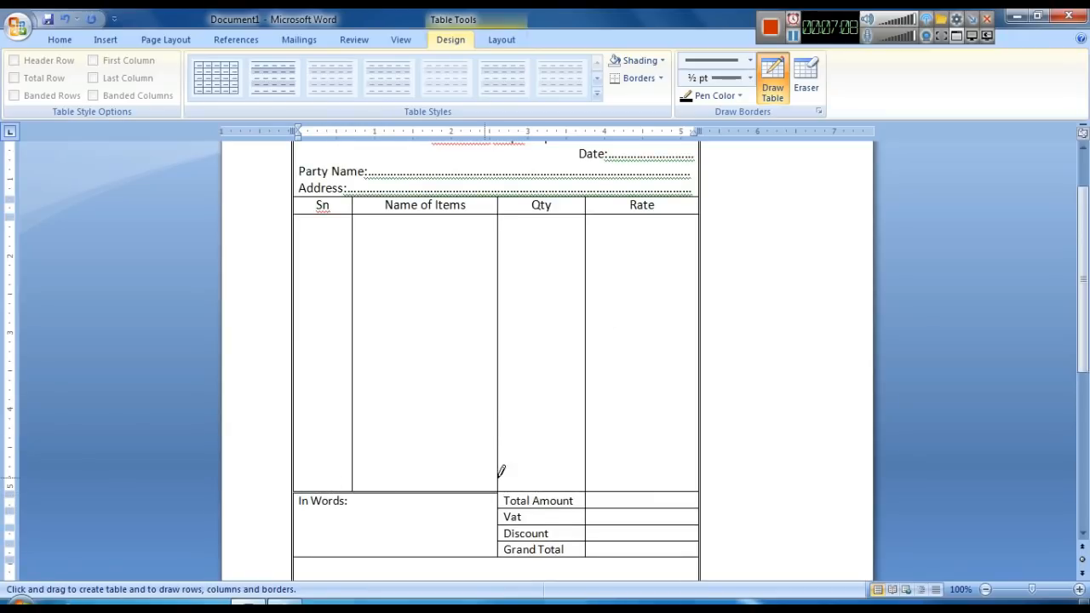
pyautogui.moveTo(530, 485); pyautogui.dragTo(528, 487)
pyautogui.moveTo(606, 485); pyautogui.dragTo(607, 487)
pyautogui.scroll(2, 701, 411)
pyautogui.scroll(-4, 704, 409)
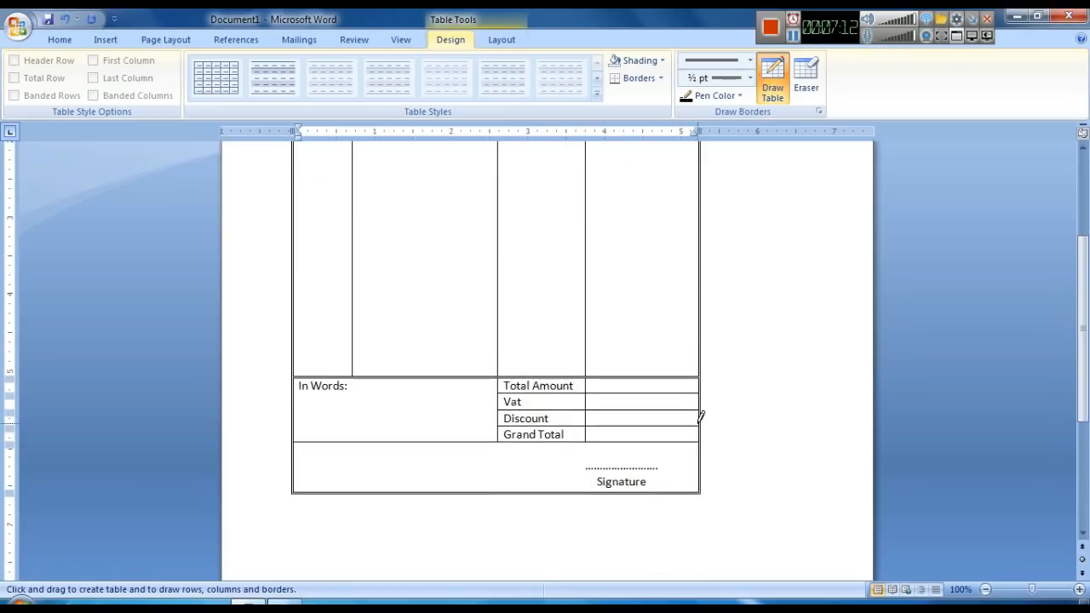
pyautogui.scroll(4, 703, 411)
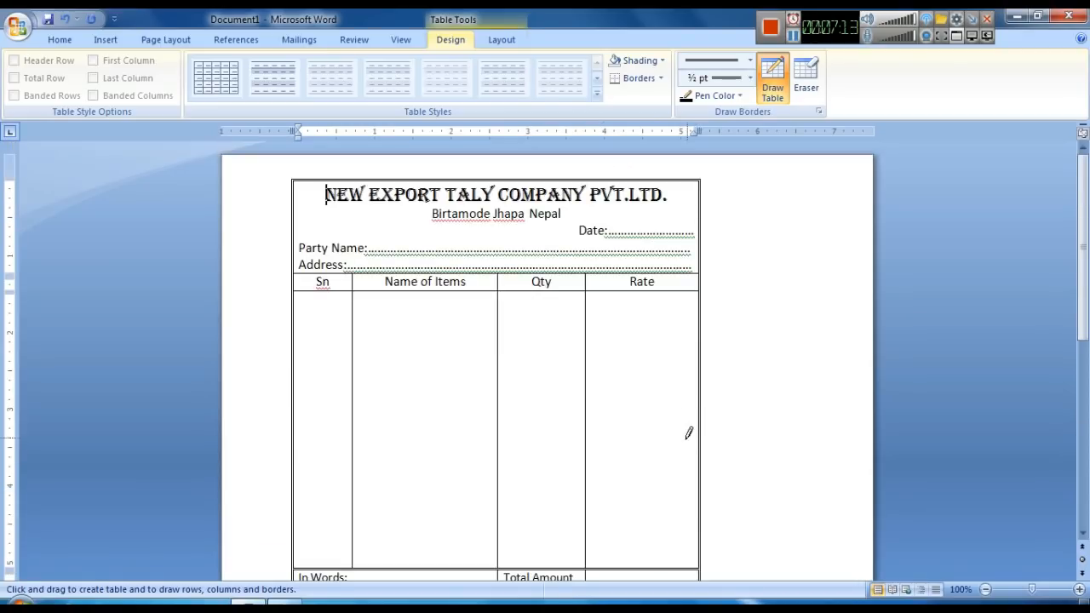
pyautogui.click(772, 81)
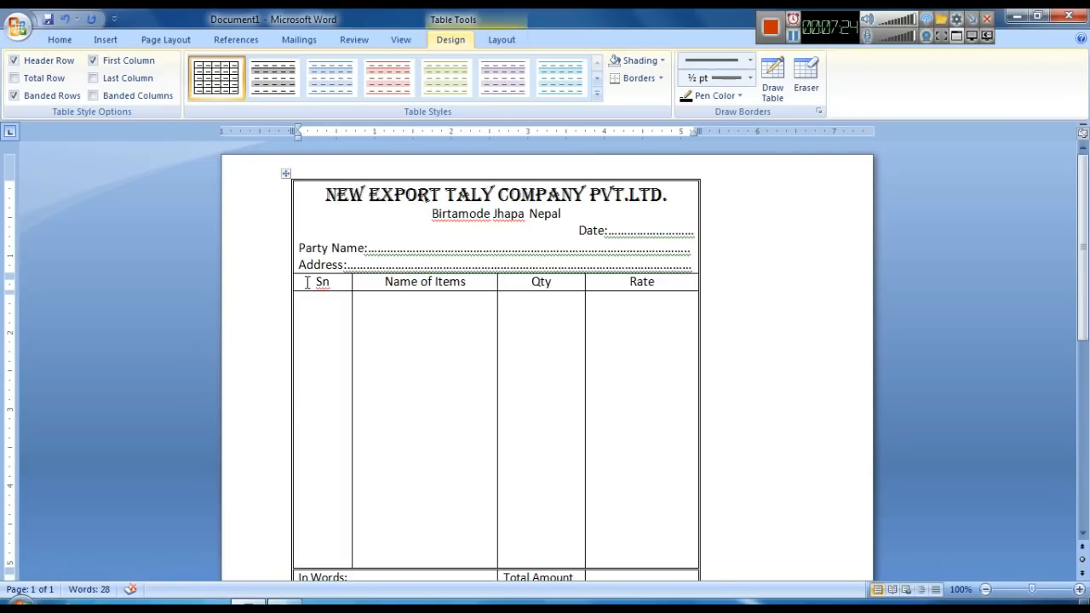
# Fill the column heading row from Sn to Rate with black shading.
pyautogui.moveTo(308, 282); pyautogui.dragTo(437, 289)
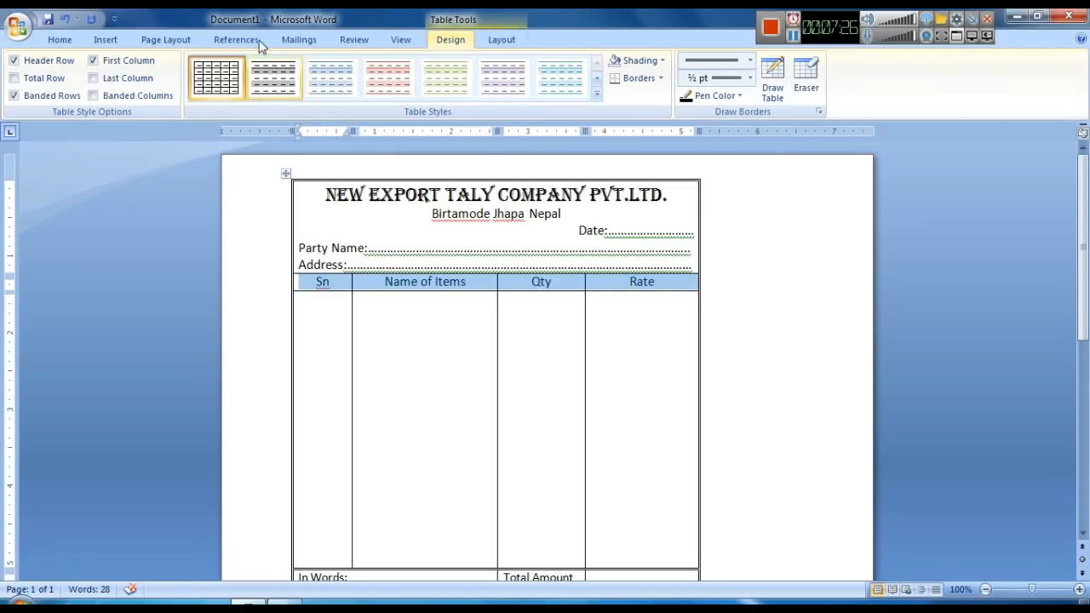
pyautogui.click(500, 40)
pyautogui.click(449, 39)
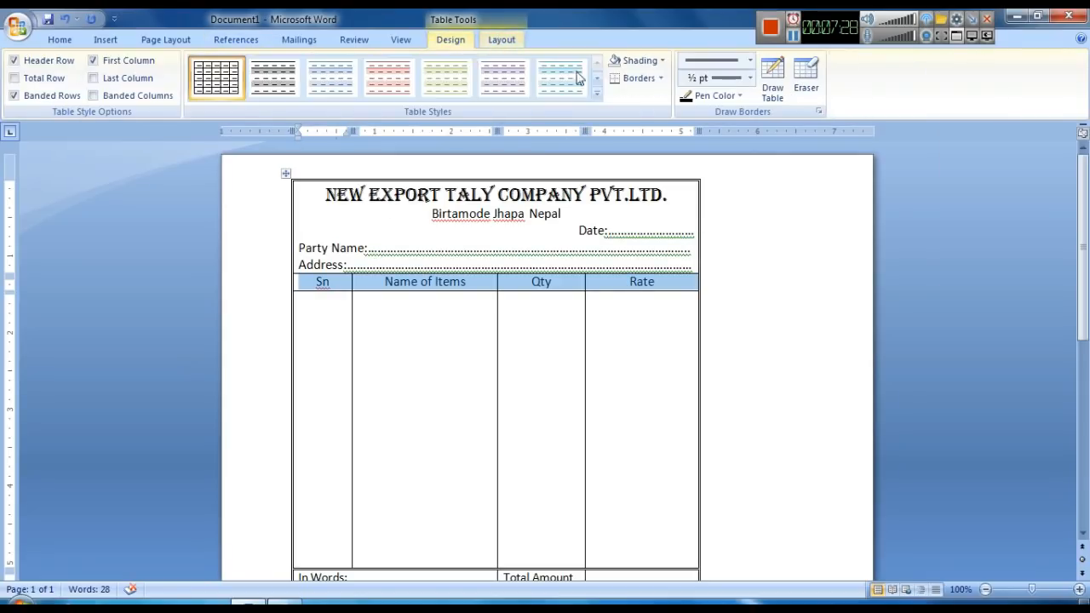
pyautogui.click(662, 60)
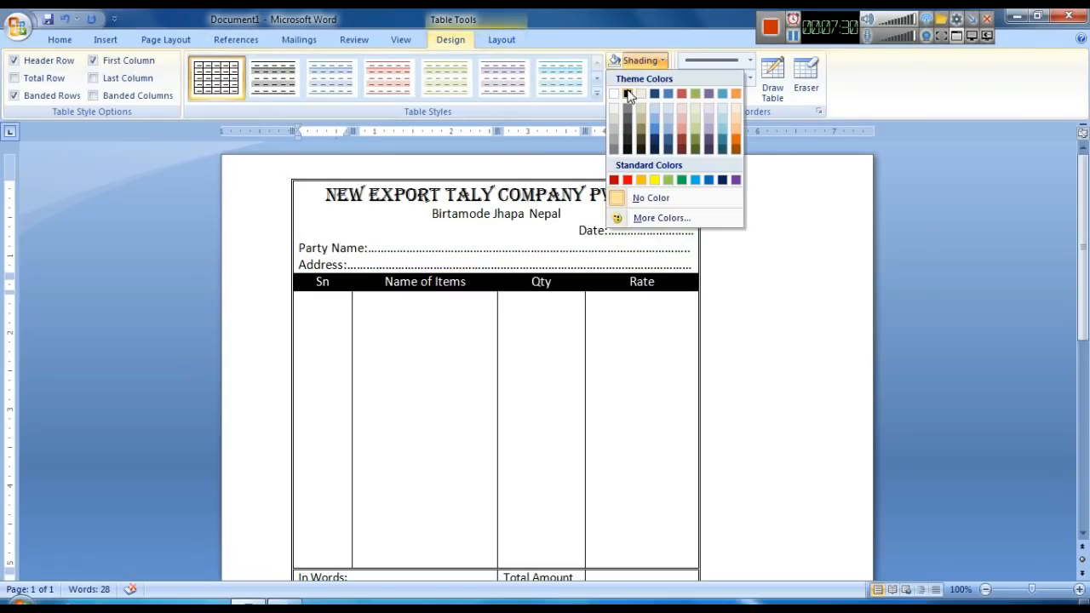
pyautogui.click(628, 94)
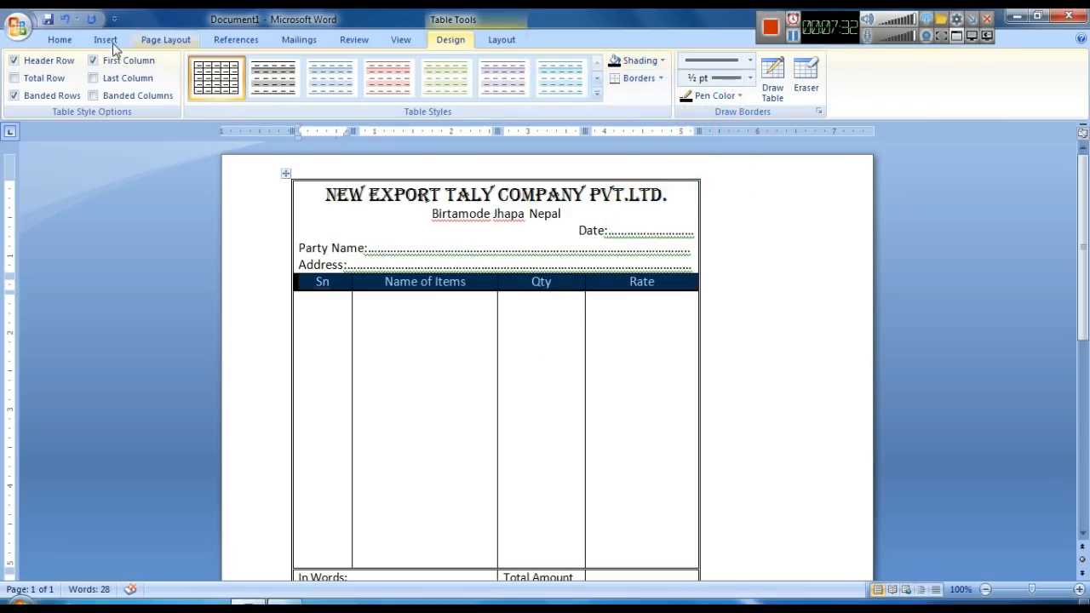
pyautogui.click(60, 40)
pyautogui.click(469, 90)
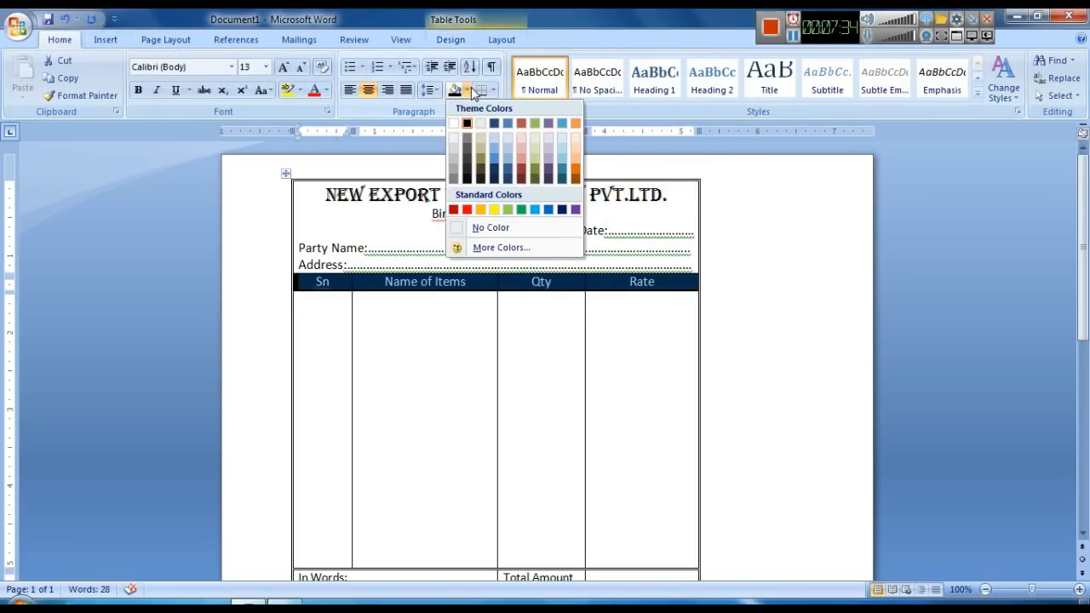
pyautogui.click(473, 126)
pyautogui.click(423, 357)
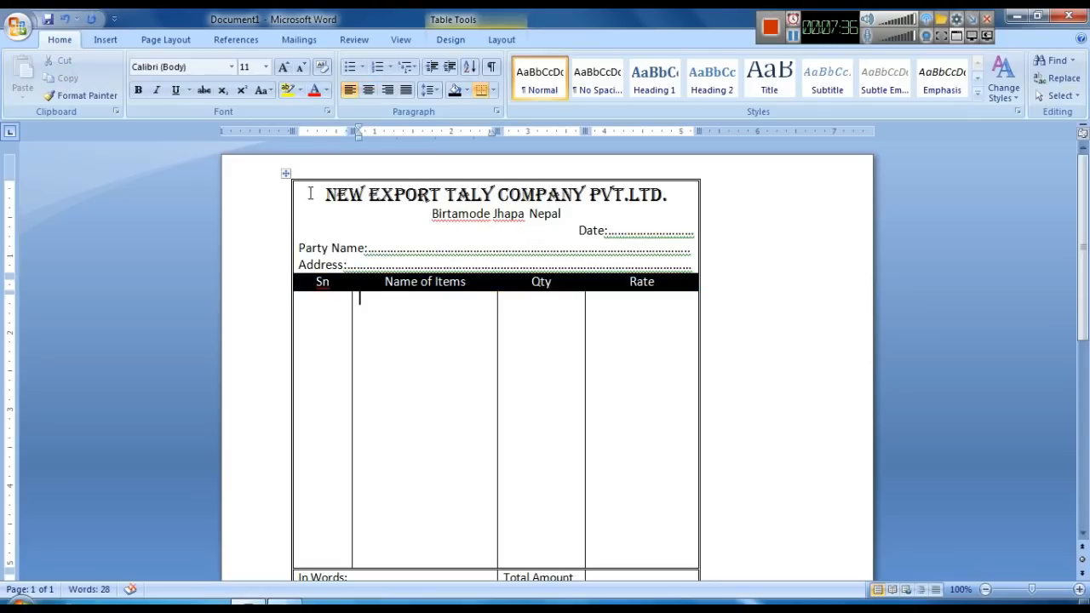
# Shade the whole table with a light orange Accent 6 theme color.
pyautogui.click(286, 176)
pyautogui.click(501, 39)
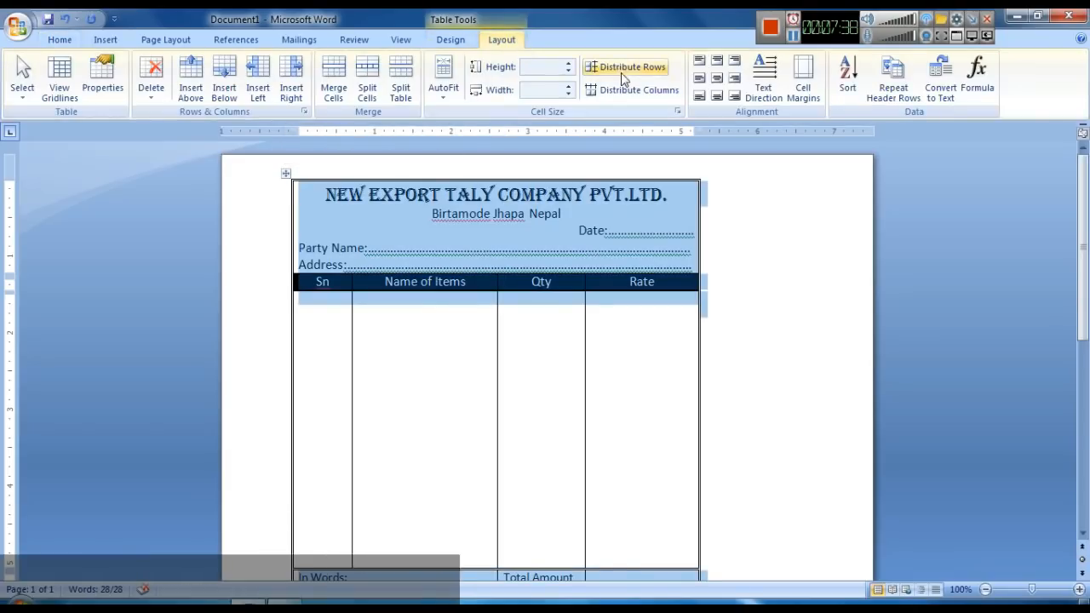
pyautogui.click(450, 39)
pyautogui.click(663, 60)
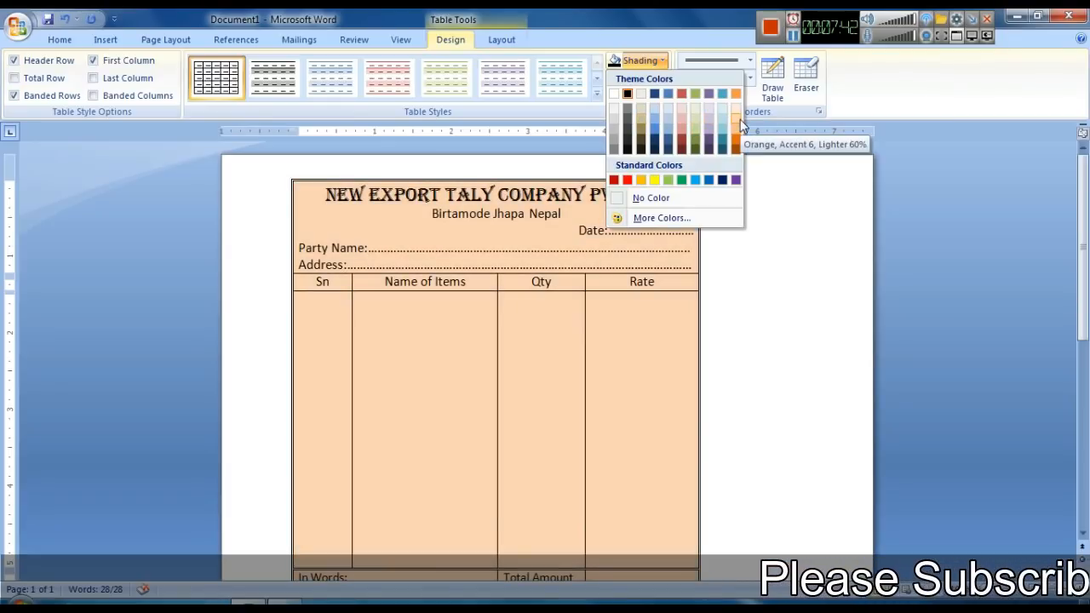
pyautogui.click(735, 133)
# Set the shading of the Sn, Name of Items, Qty and Rate heading cells to black over the orange fill.
pyautogui.click(319, 286)
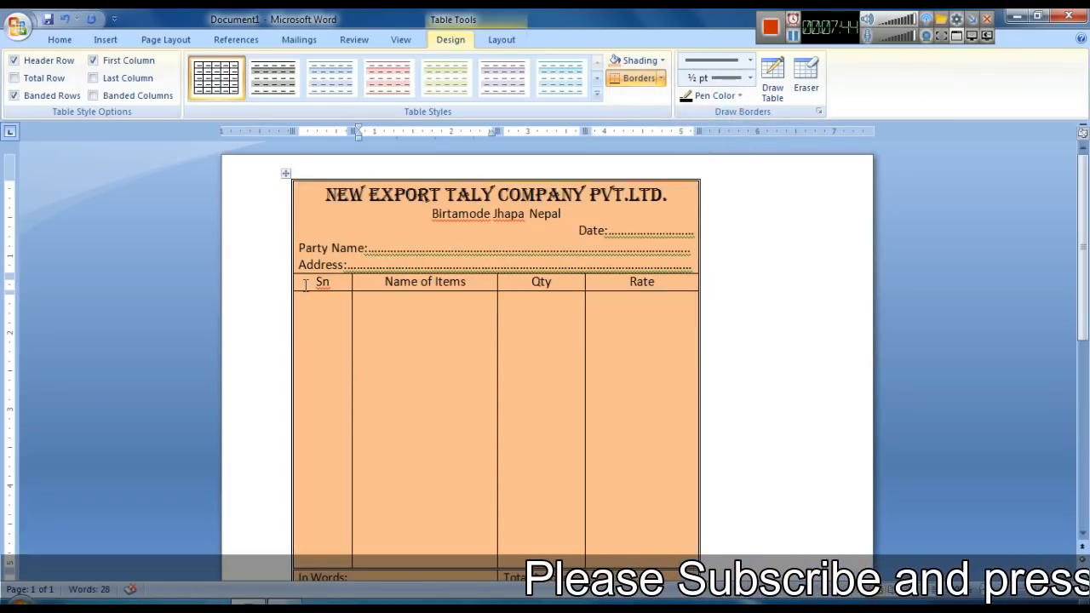
pyautogui.moveTo(418, 290); pyautogui.dragTo(649, 284)
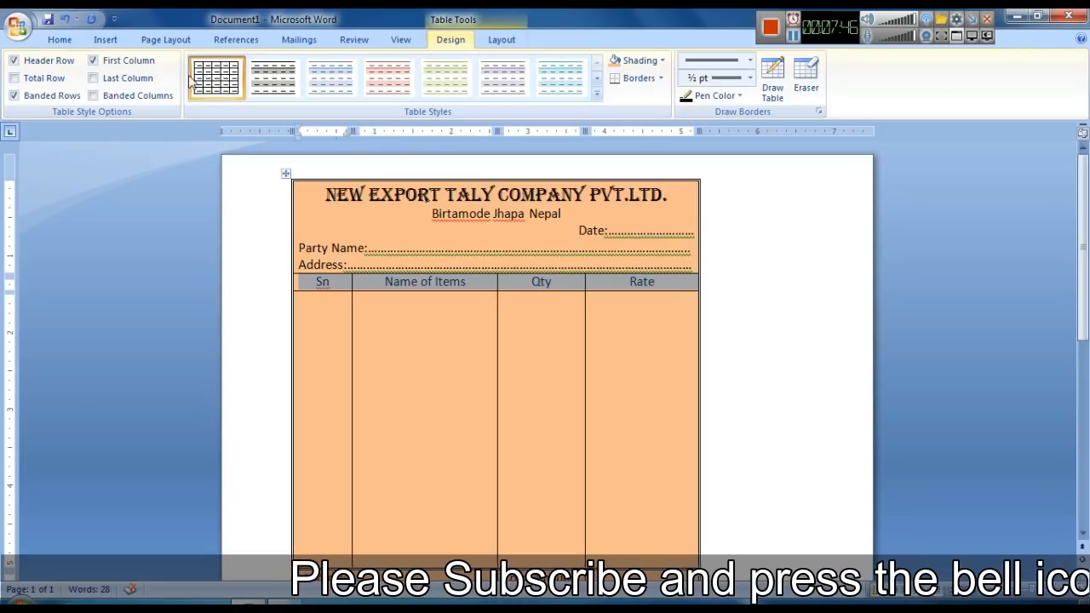
pyautogui.click(53, 41)
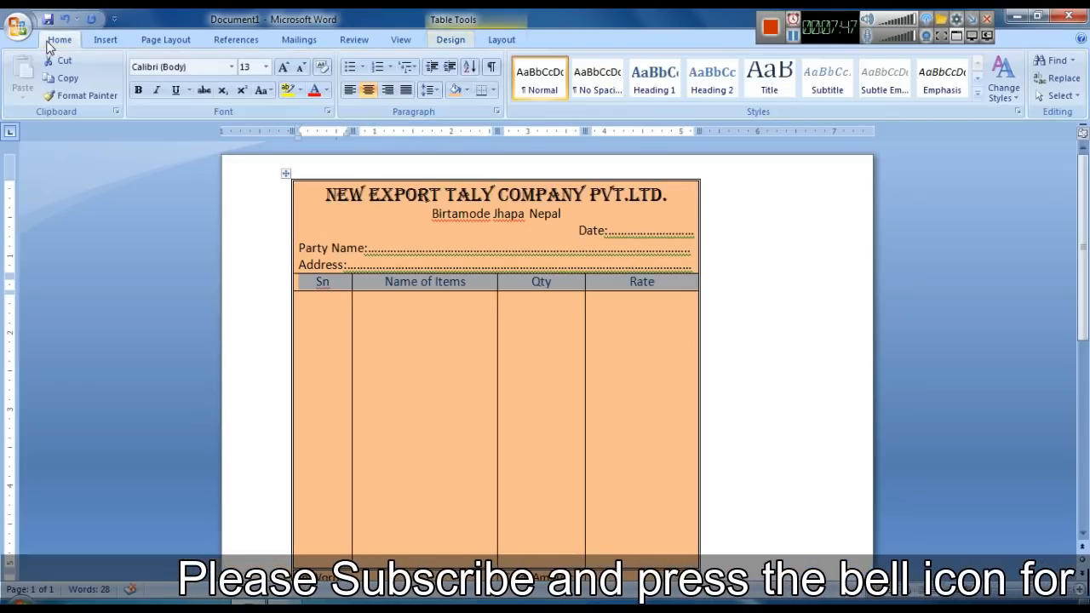
pyautogui.click(465, 90)
pyautogui.click(466, 125)
pyautogui.click(400, 402)
pyautogui.click(373, 282)
pyautogui.click(317, 281)
pyautogui.moveTo(341, 281); pyautogui.dragTo(639, 288)
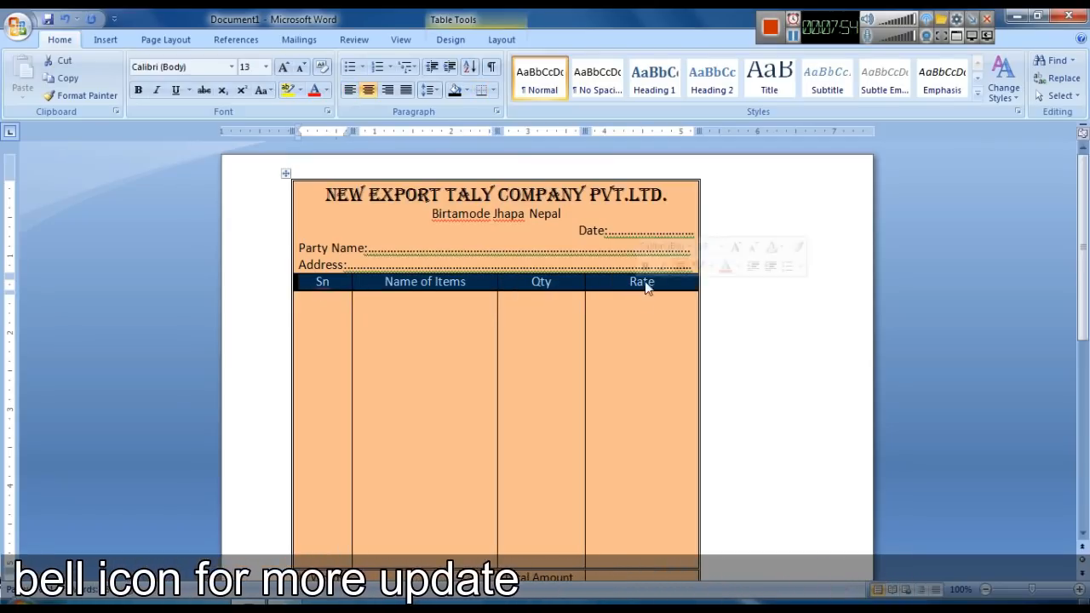
pyautogui.click(440, 355)
pyautogui.scroll(-4, 453, 401)
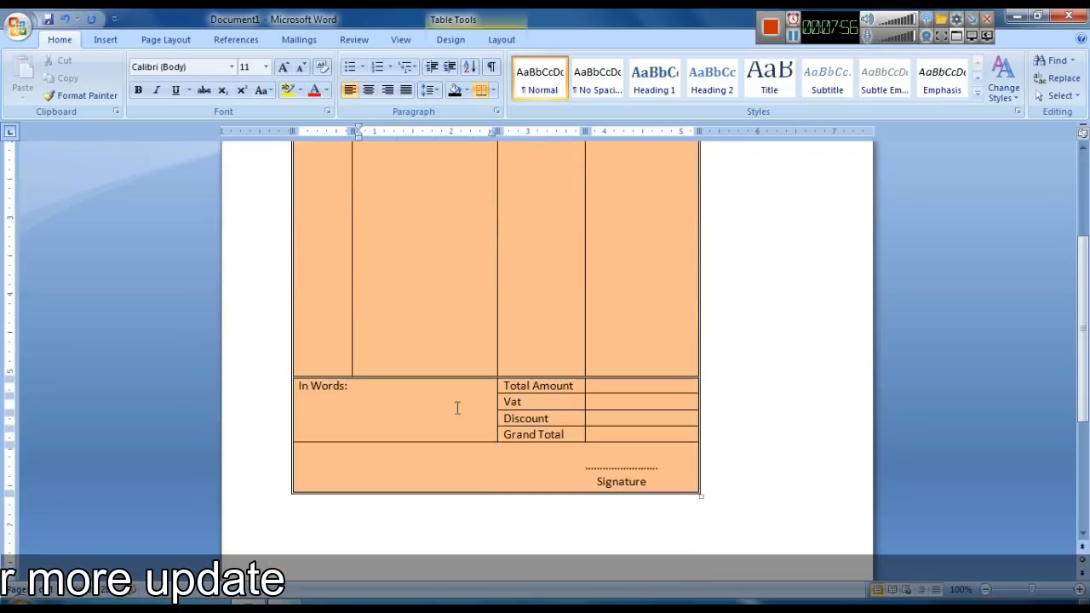